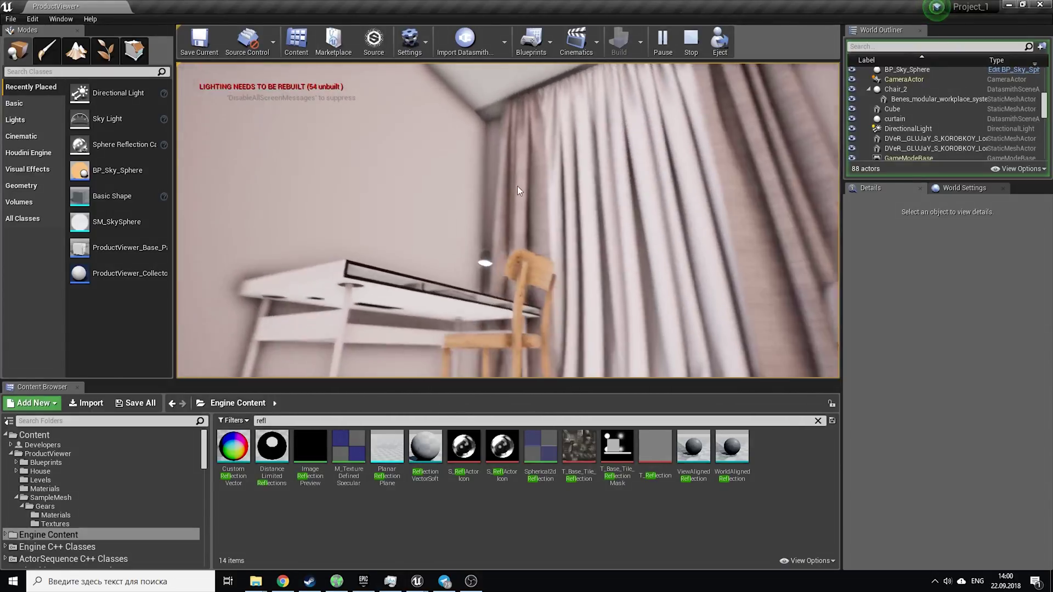
Look around the furnished room in the running preview and stop the play session.
drag(518, 189, 603, 233)
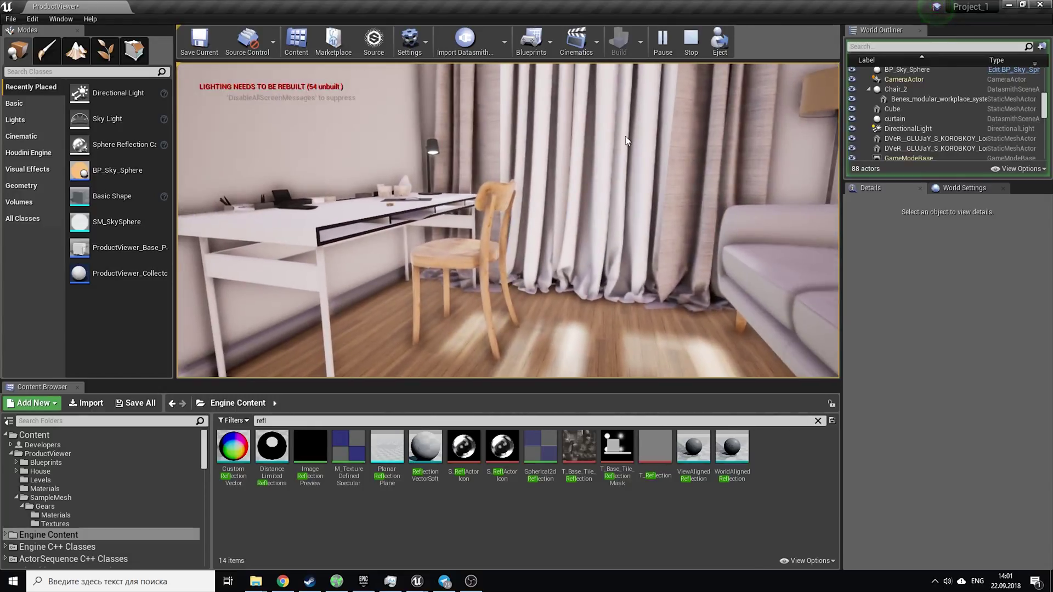
click(689, 43)
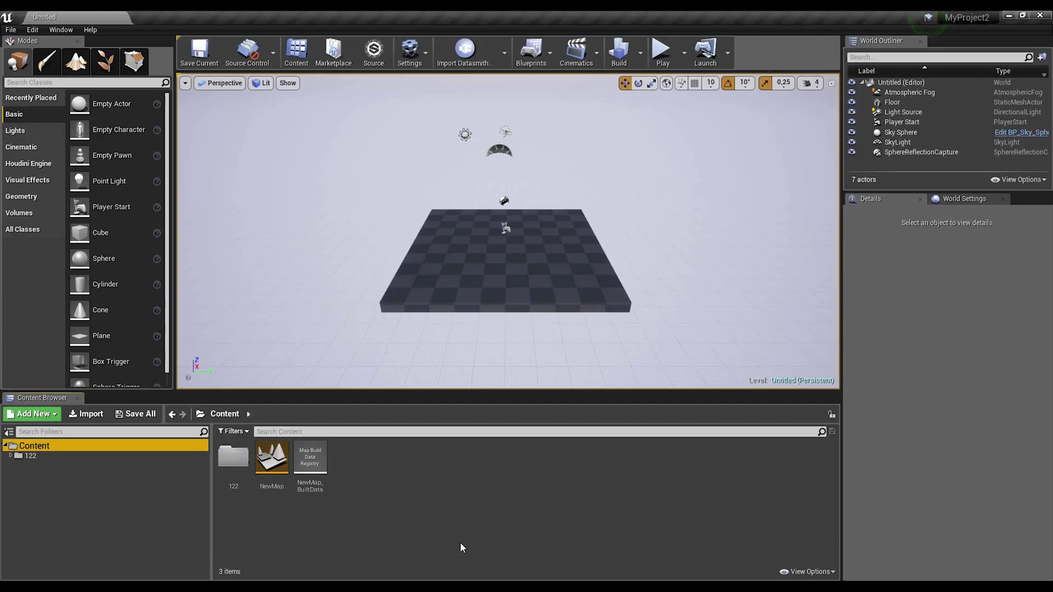
mouse_move(461, 585)
click(474, 547)
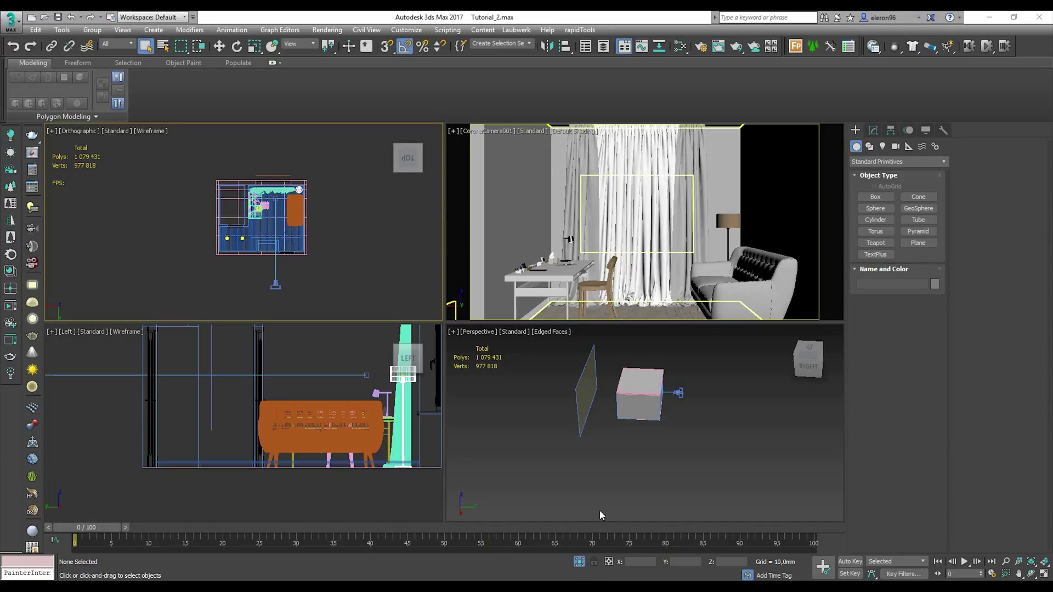
In 3ds Max, hide the camera CoronaCamera001 in the enlarged perspective view.
click(620, 474)
key(alt+w)
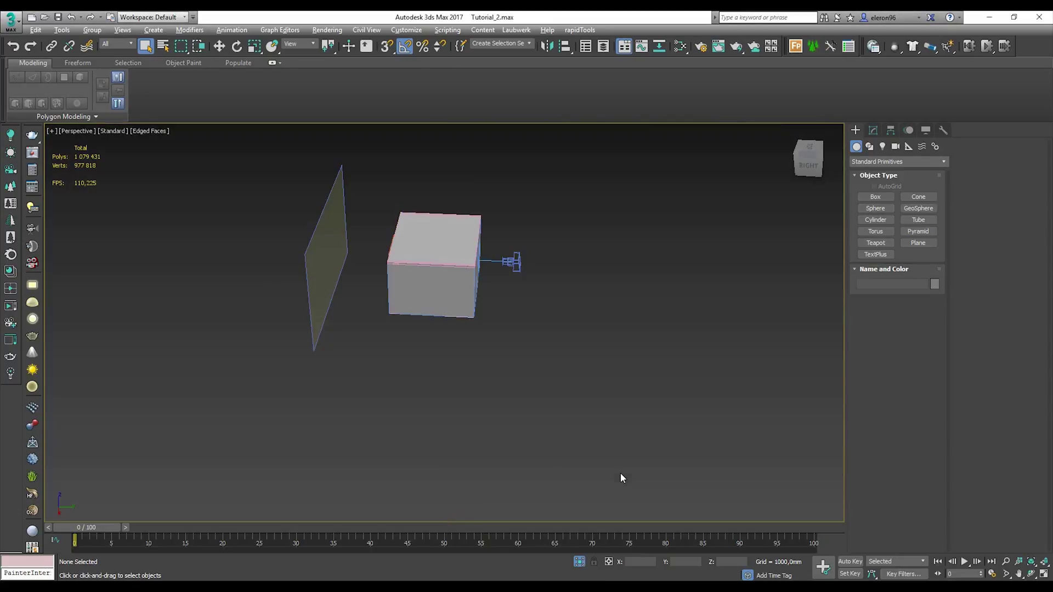
middle_drag(616, 359, 580, 428)
scroll(465, 301, up, 5)
scroll(479, 277, down, 5)
click(614, 378)
right_click(615, 359)
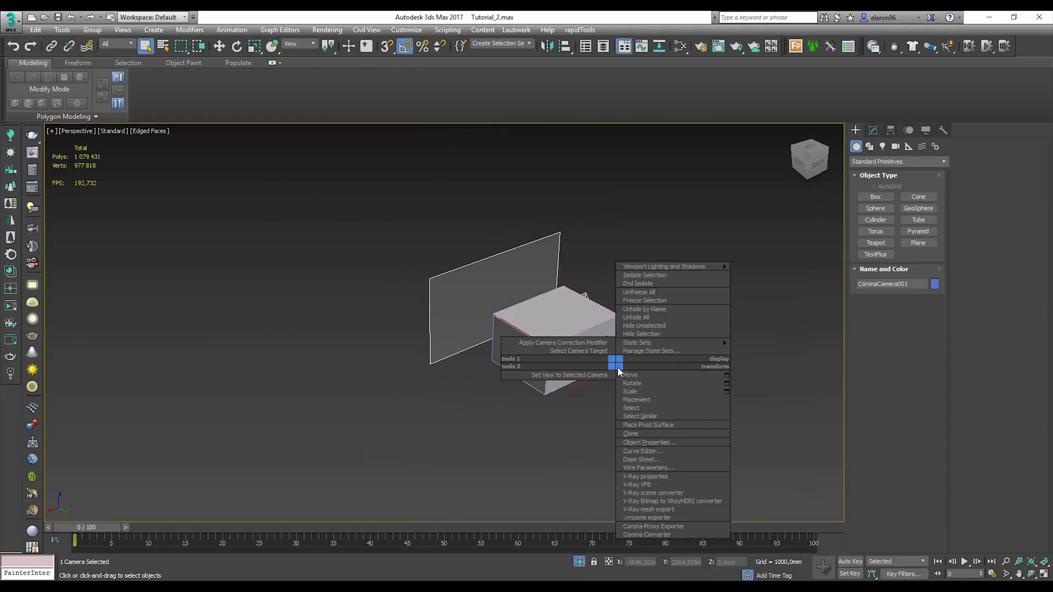
click(649, 334)
alt+middle_drag(620, 410, 613, 387)
Enlarge the camera view, select the Curtain group and display the total polygon and vertex statistics.
key(alt+w)
right_click(642, 287)
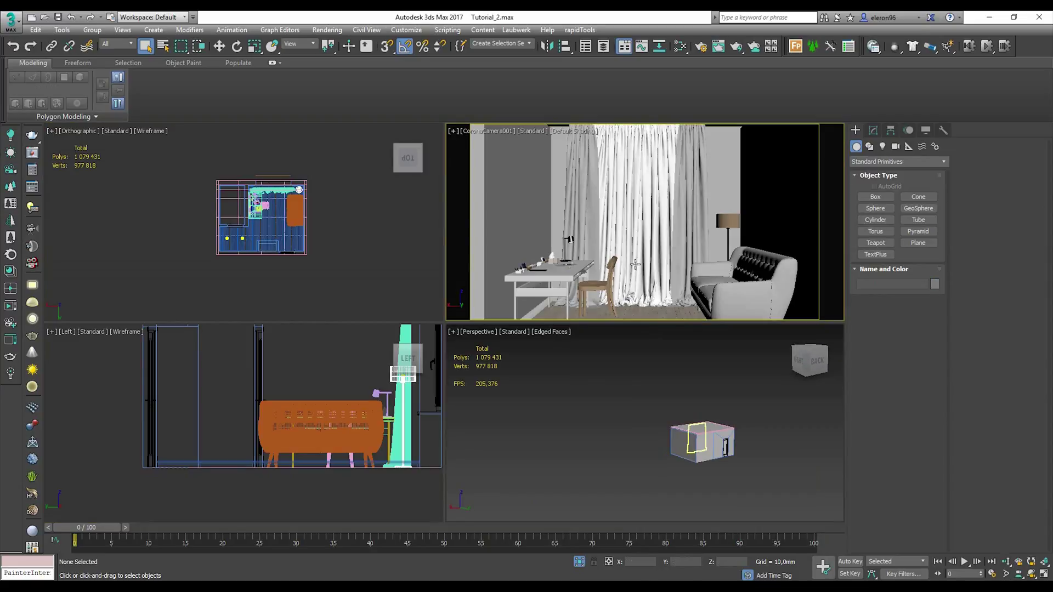
key(alt+w)
click(420, 314)
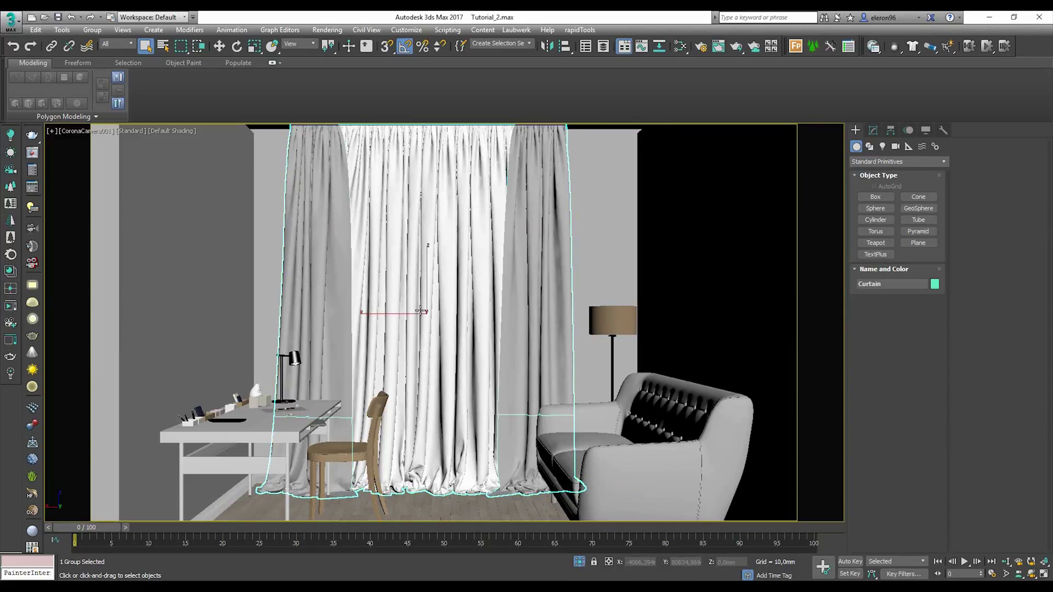
right_click(509, 268)
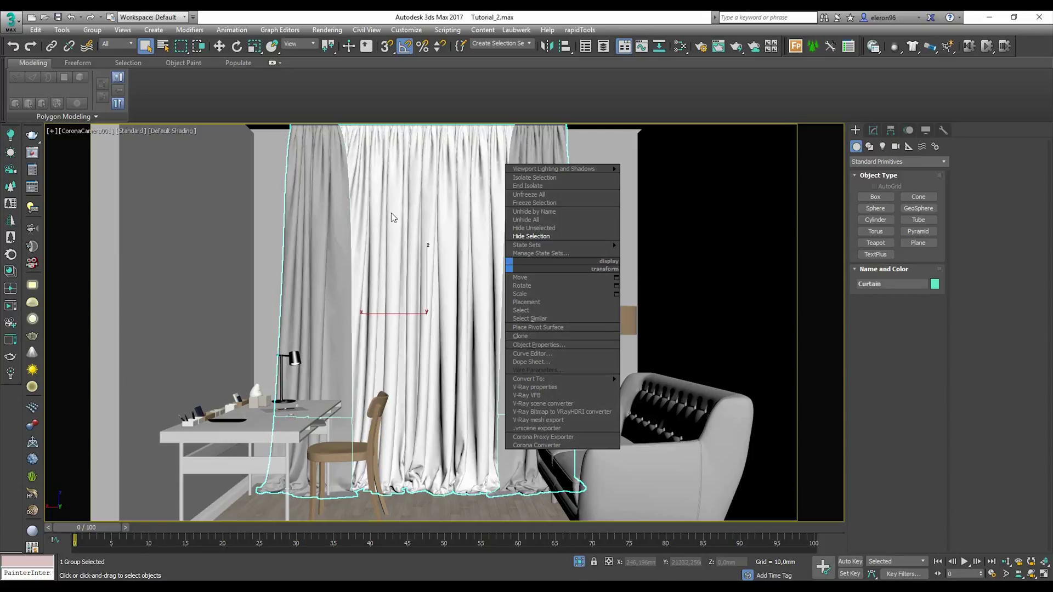
click(422, 250)
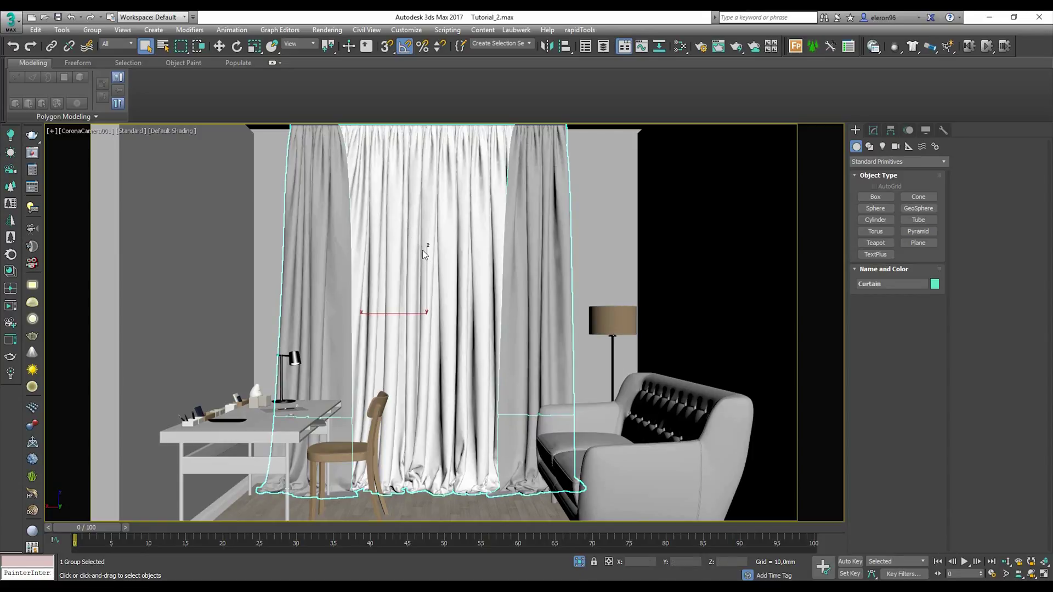
key(8)
click(359, 209)
key(7)
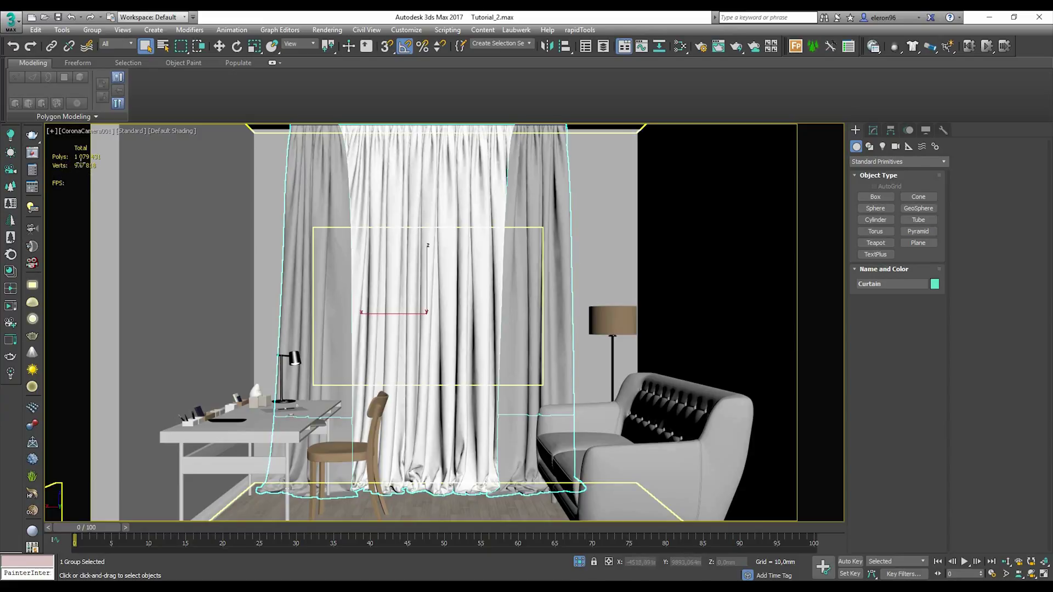
Temporarily hide the Curtain group to compare the scene's polygon count, and undo the hiding.
right_click(426, 208)
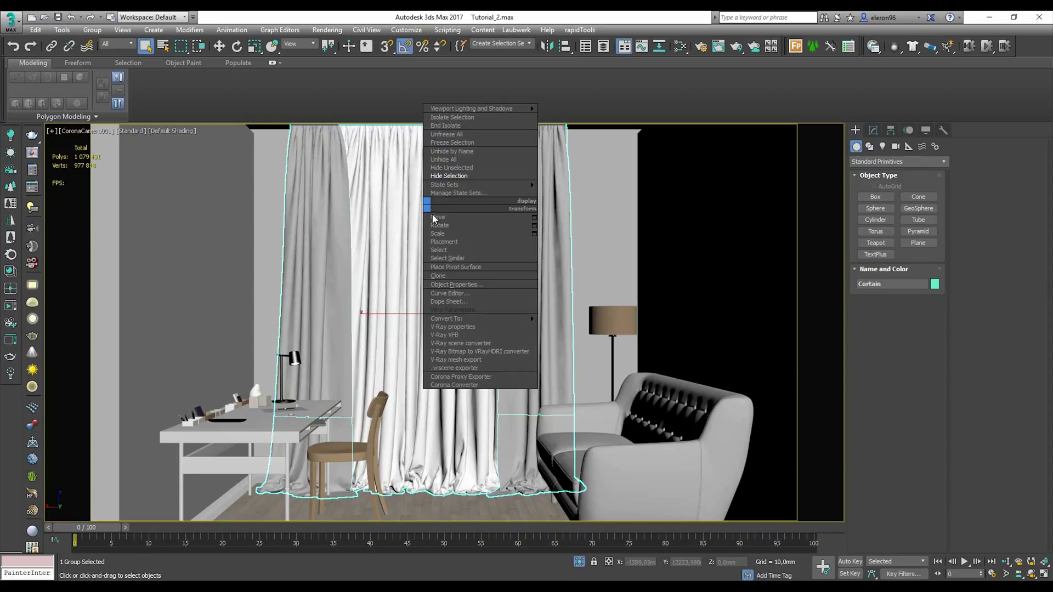
click(464, 177)
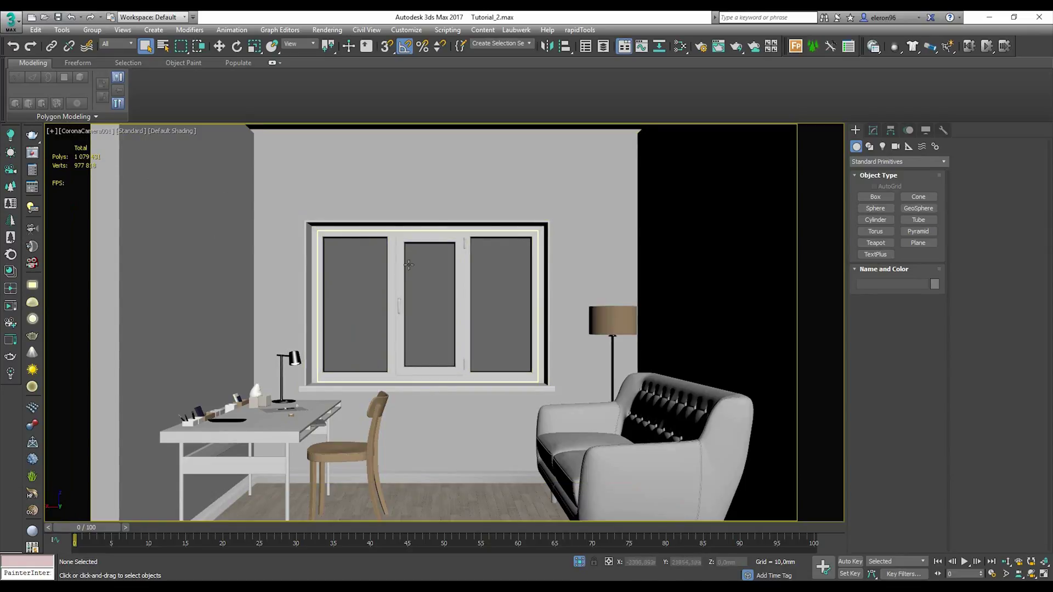
key(ctrl+z)
key(ctrl+y)
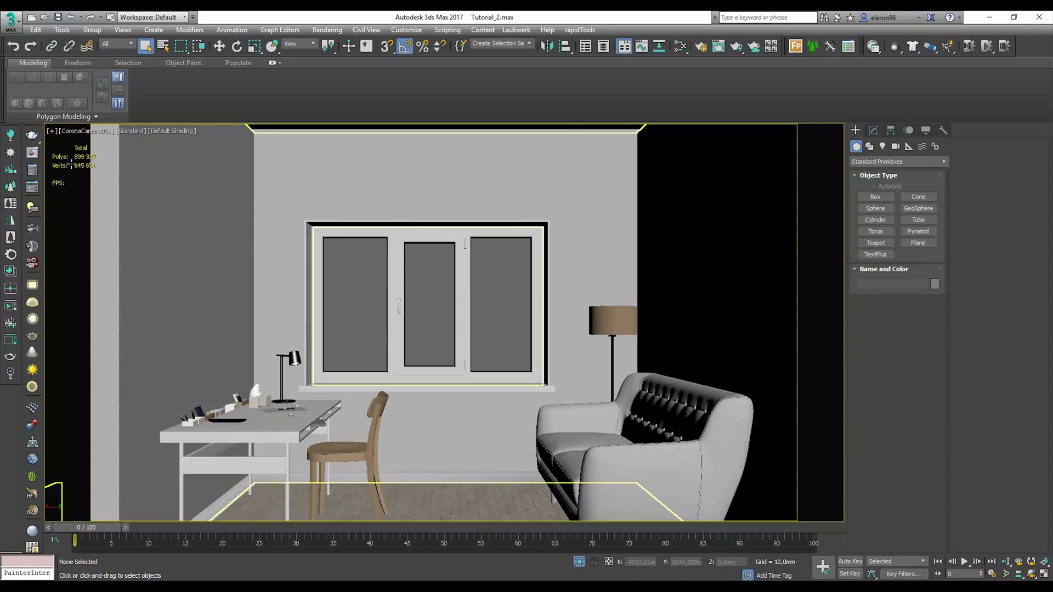
key(ctrl+z)
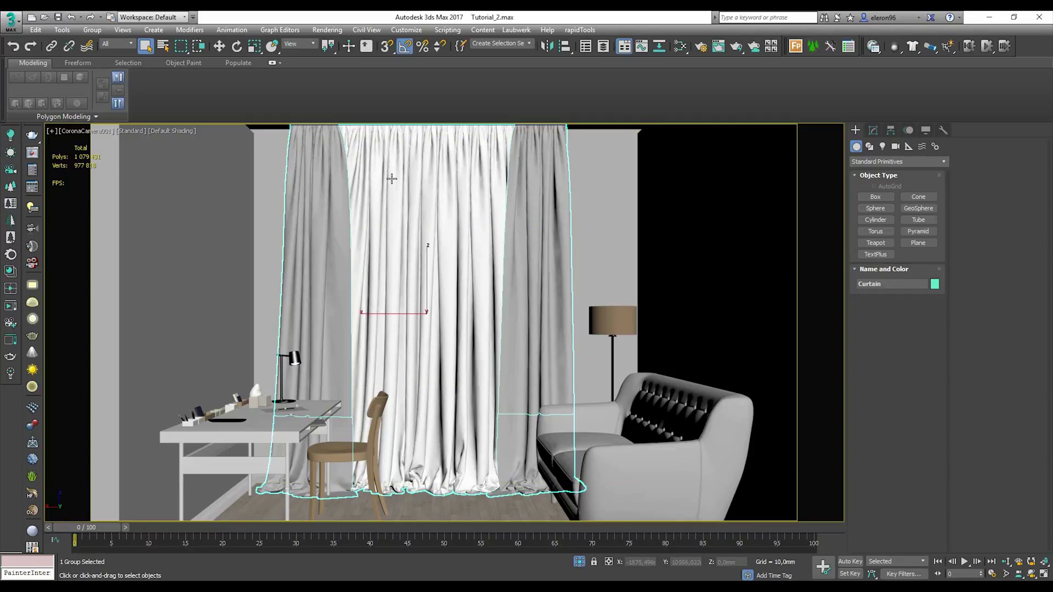
Hide the Curtain group, the sofa, and the group containing the desk and chair.
right_click(456, 189)
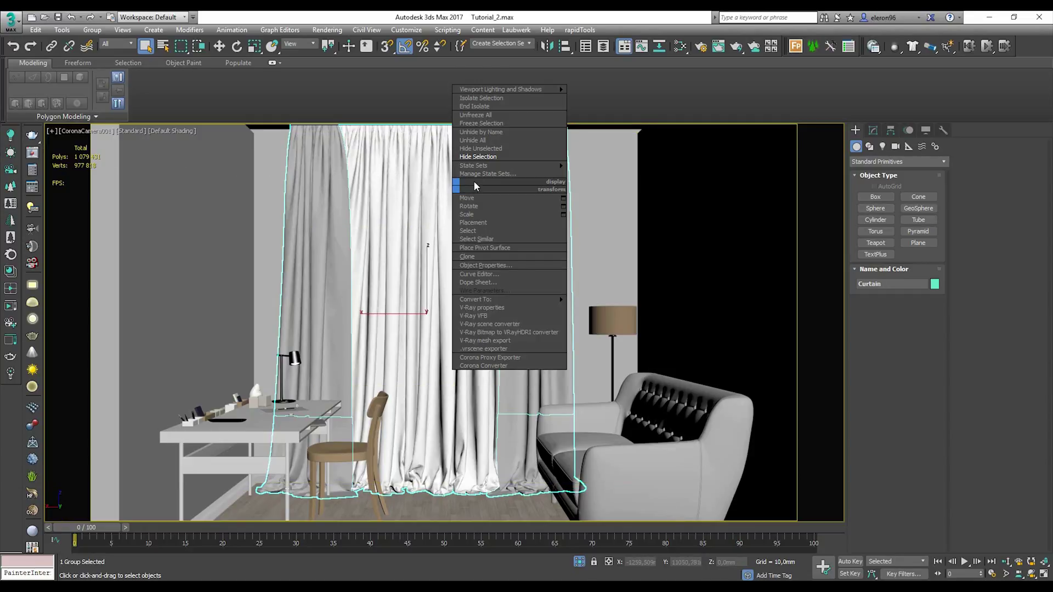
click(490, 157)
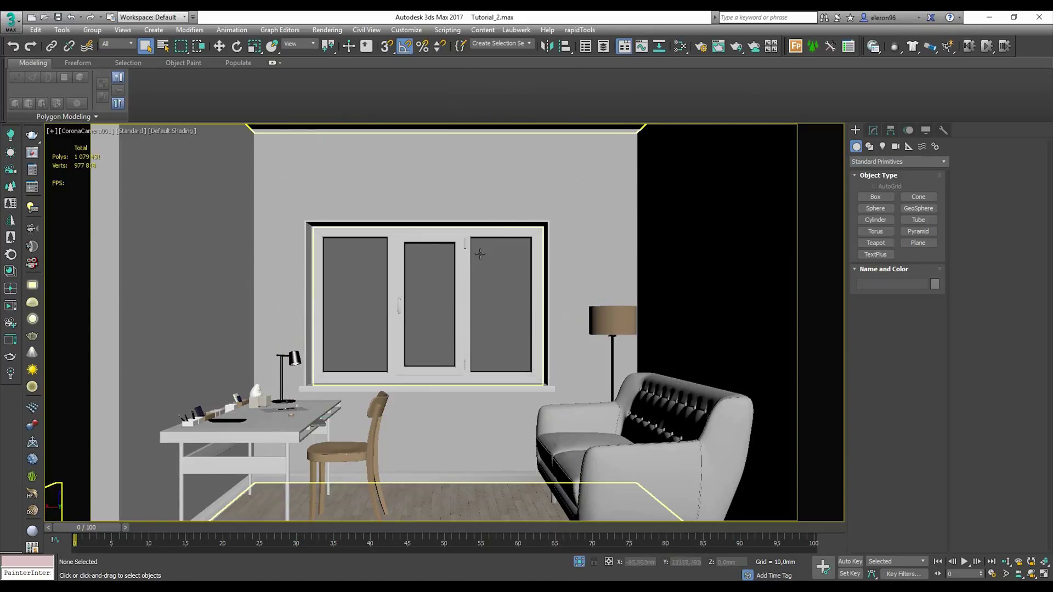
click(634, 435)
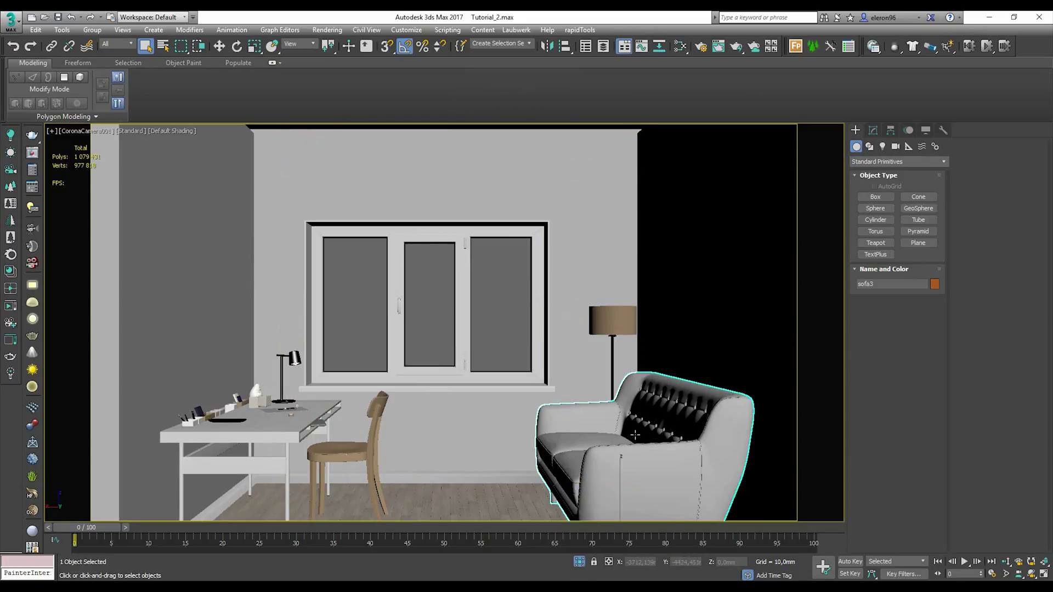
ctrl+click(328, 428)
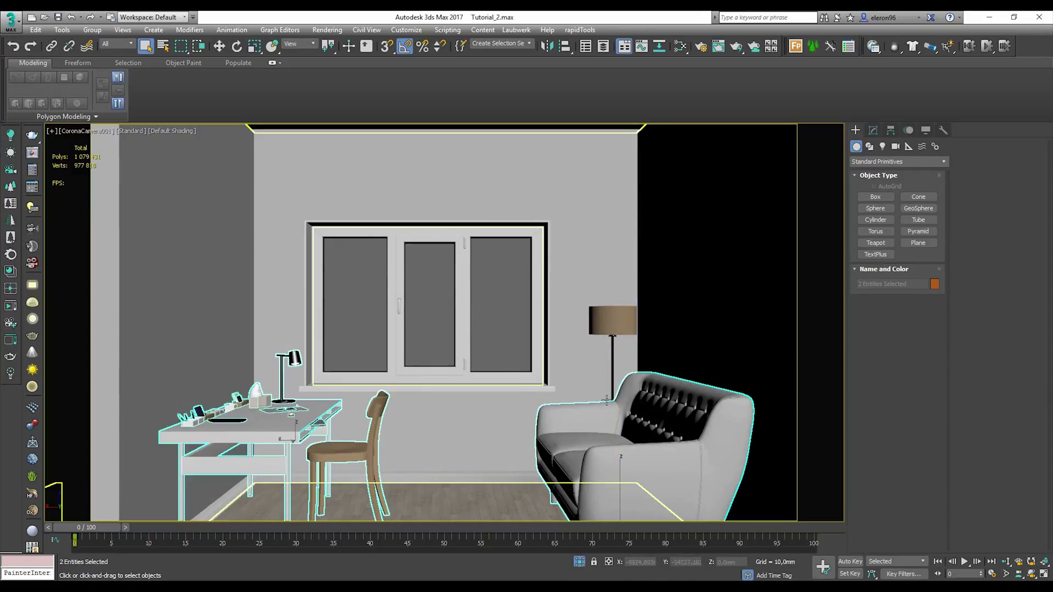
right_click(571, 404)
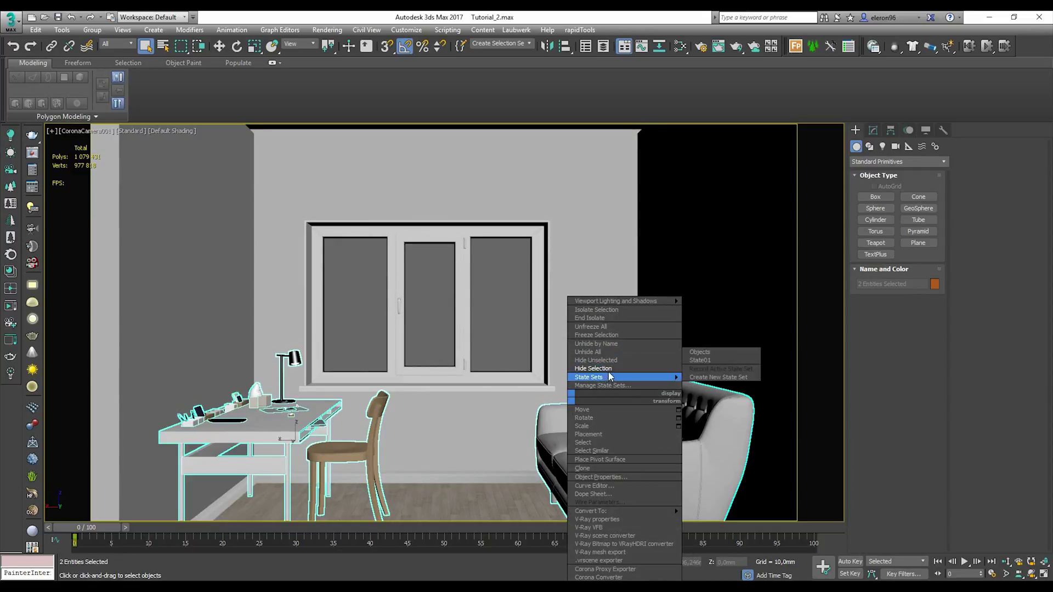
click(594, 368)
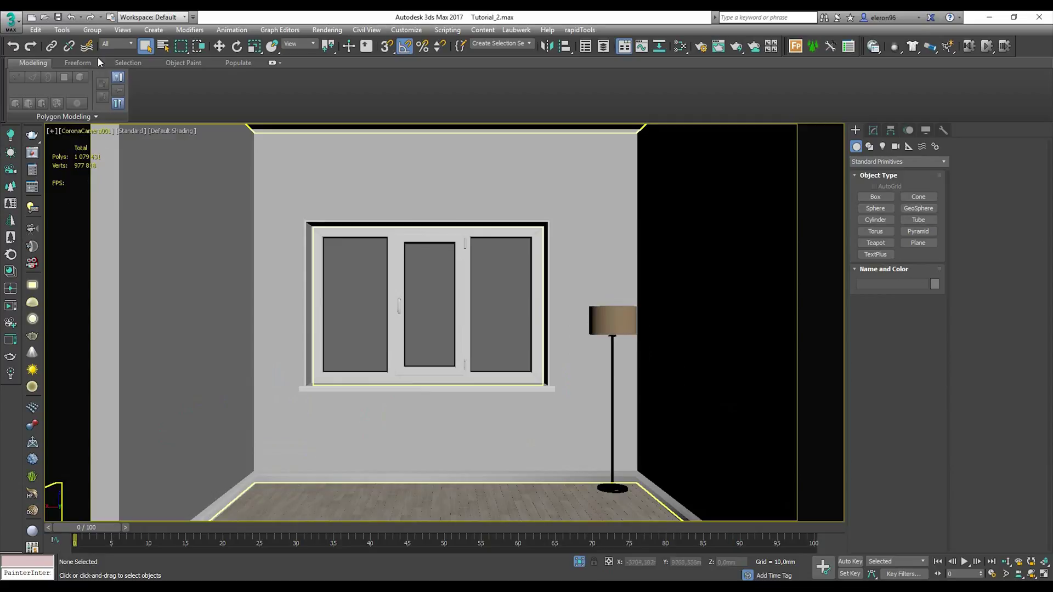
Hide Ceiling, Ceiling light 1, Ceiling light 2 and CoronaCamera001.Target through the Scene Explorer.
click(62, 31)
click(83, 42)
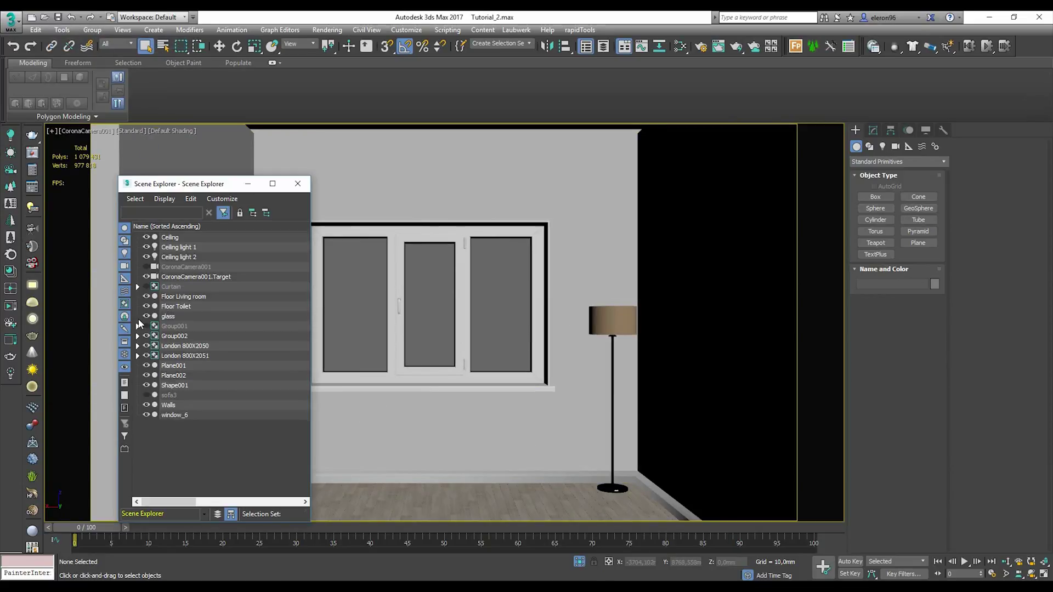
drag(182, 243, 183, 255)
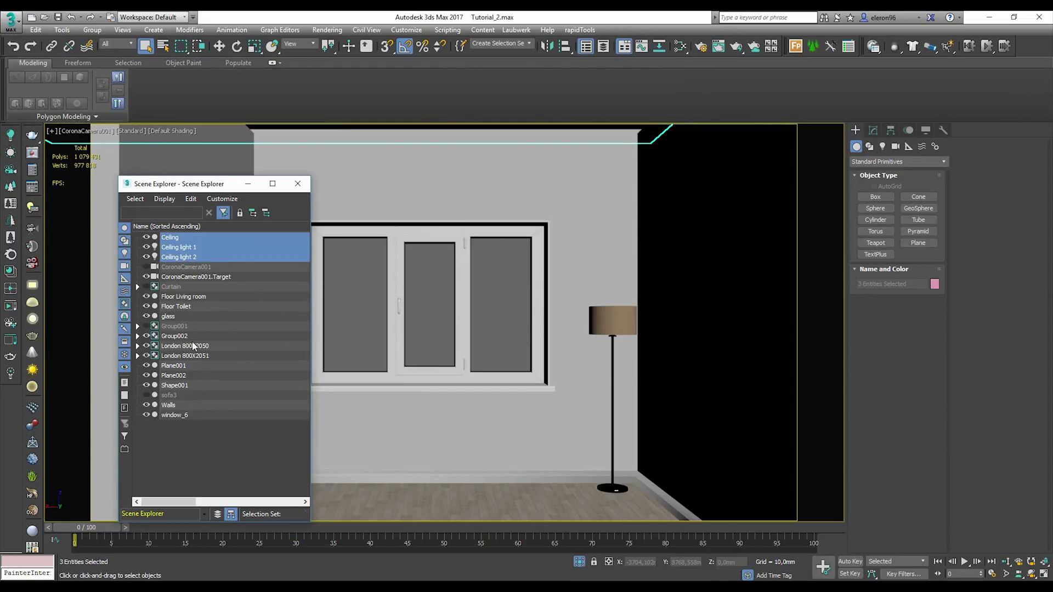
click(147, 256)
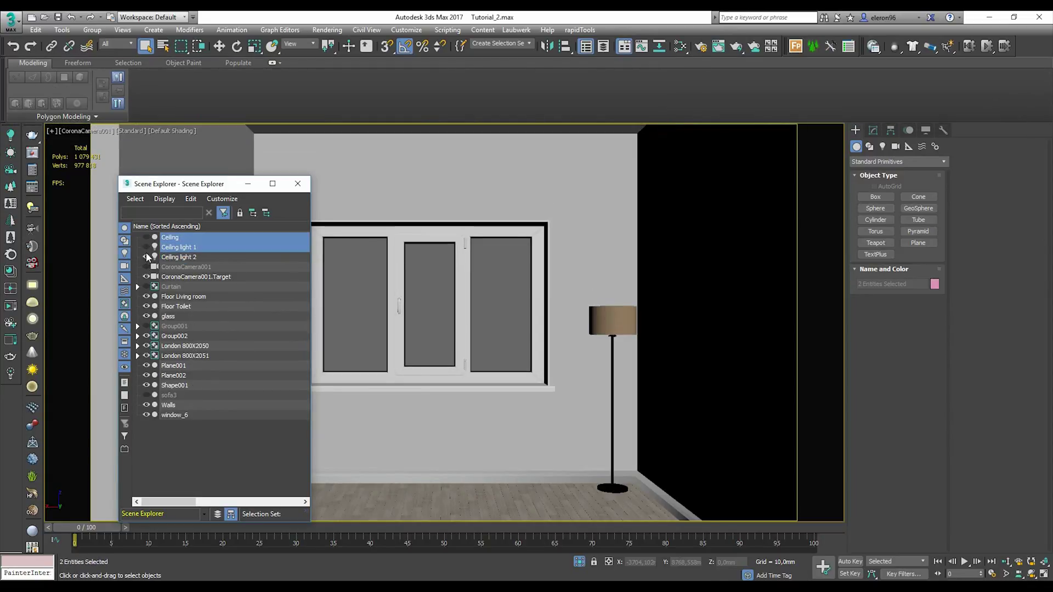
click(147, 256)
click(145, 278)
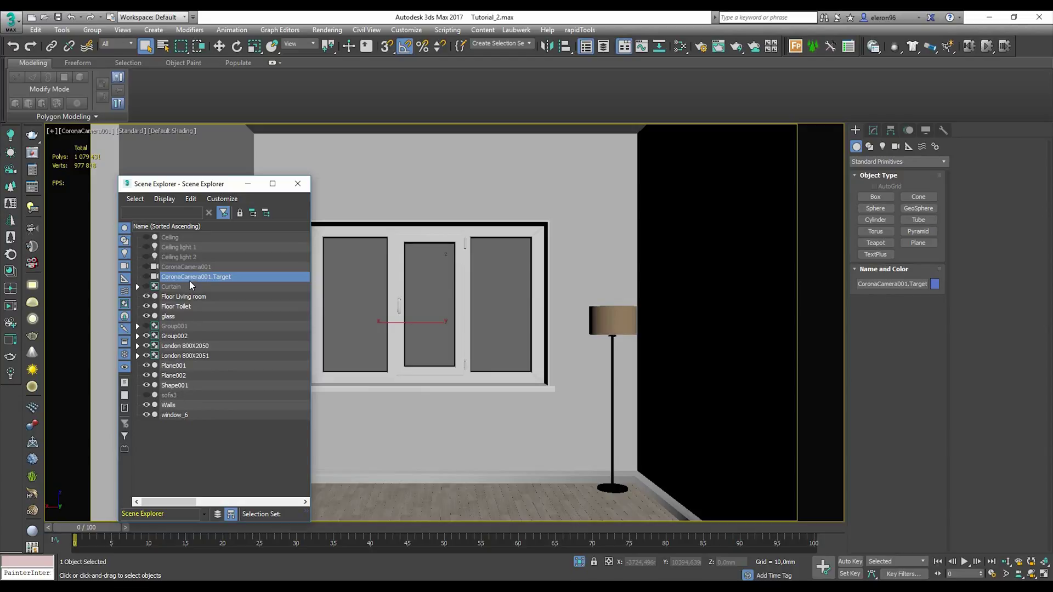
click(298, 184)
Enlarge the perspective view and make the Ceiling object visible again through the Scene Explorer.
key(alt+w)
click(613, 438)
key(alt+w)
scroll(602, 393, up, 5)
scroll(448, 311, down, 5)
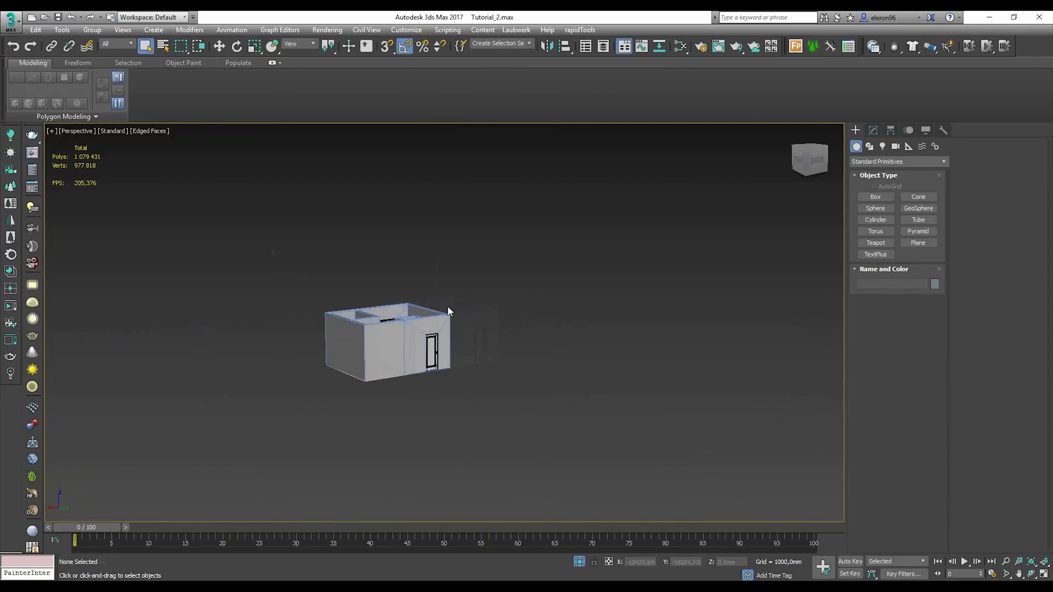
click(62, 29)
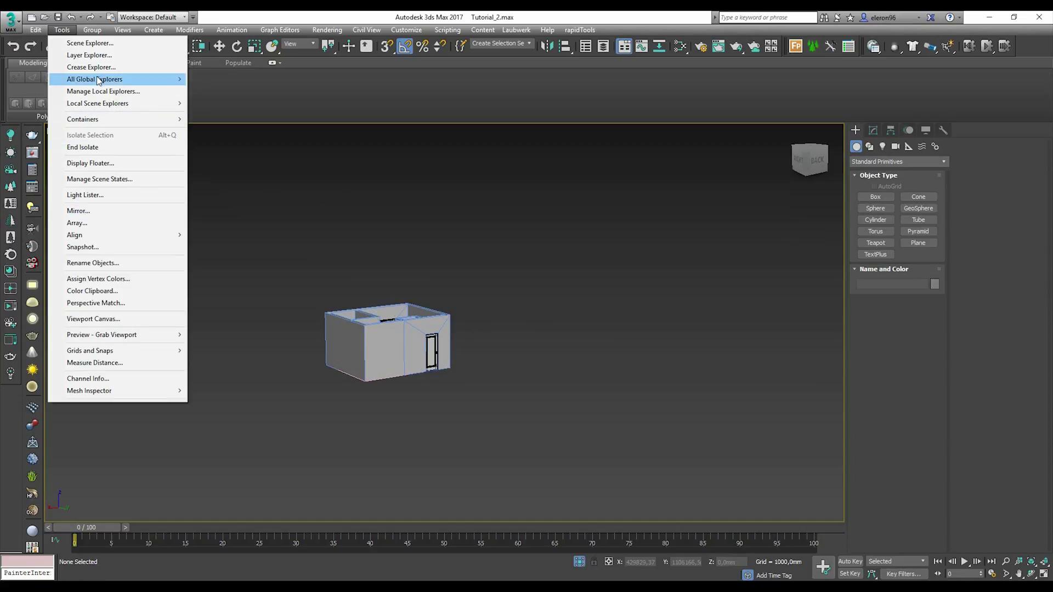
click(88, 43)
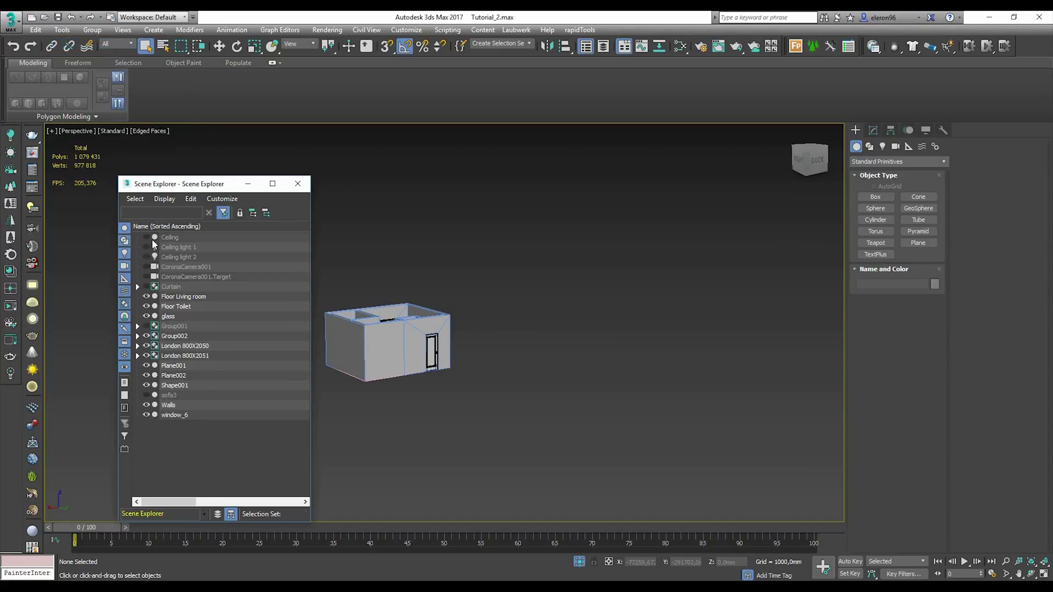
click(147, 237)
click(298, 184)
Select all visible room objects and start exporting only the selection.
drag(223, 214, 573, 448)
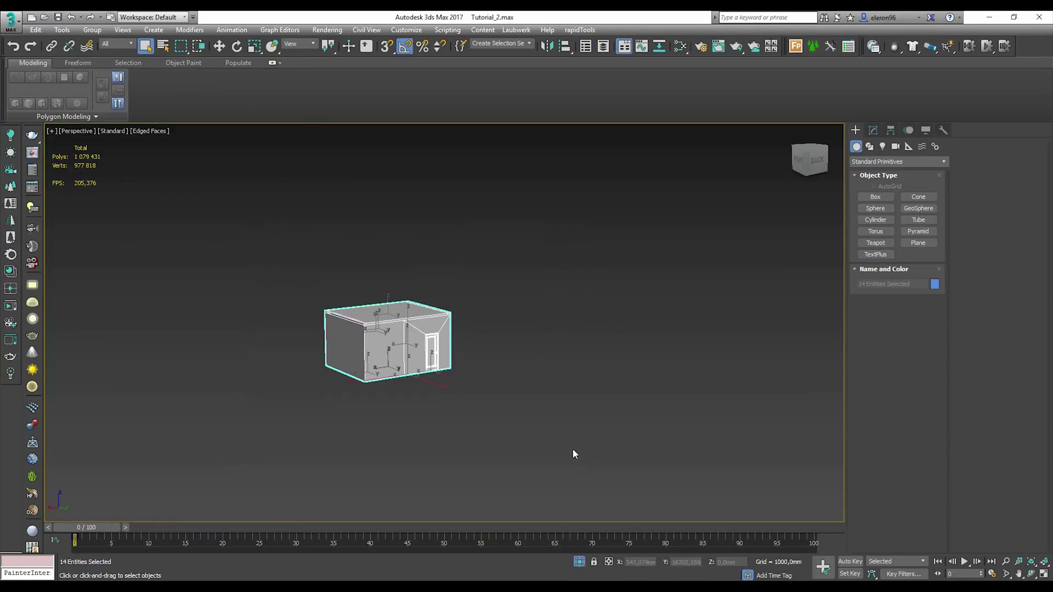
click(11, 22)
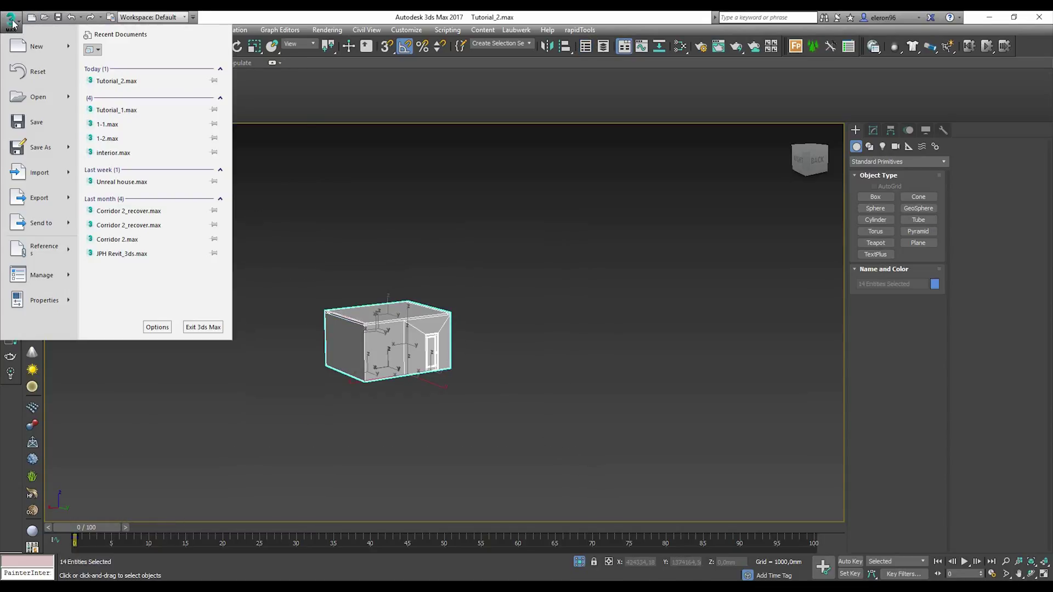
mouse_move(71, 197)
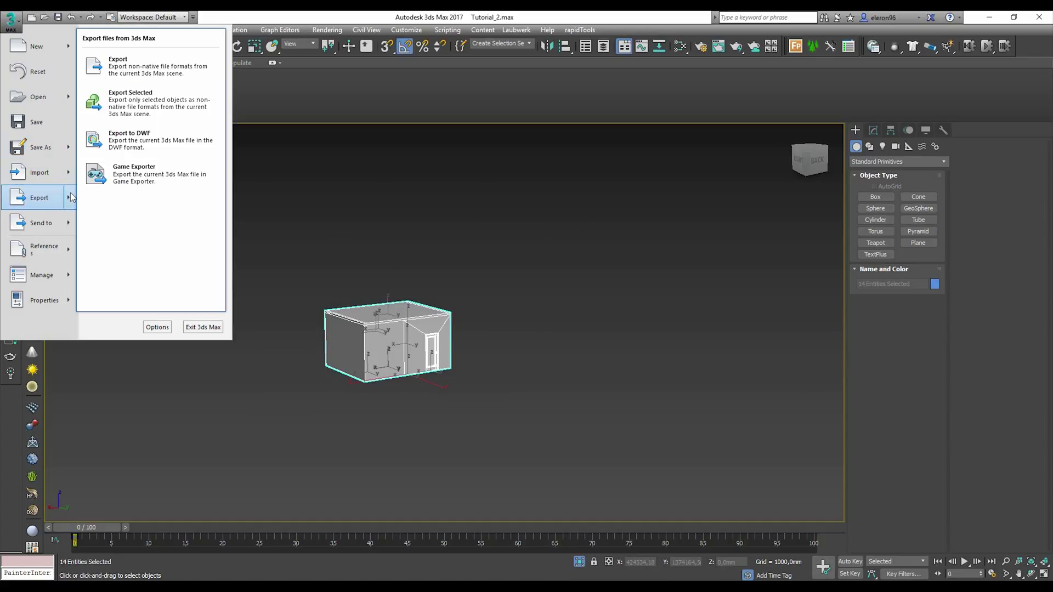
click(153, 103)
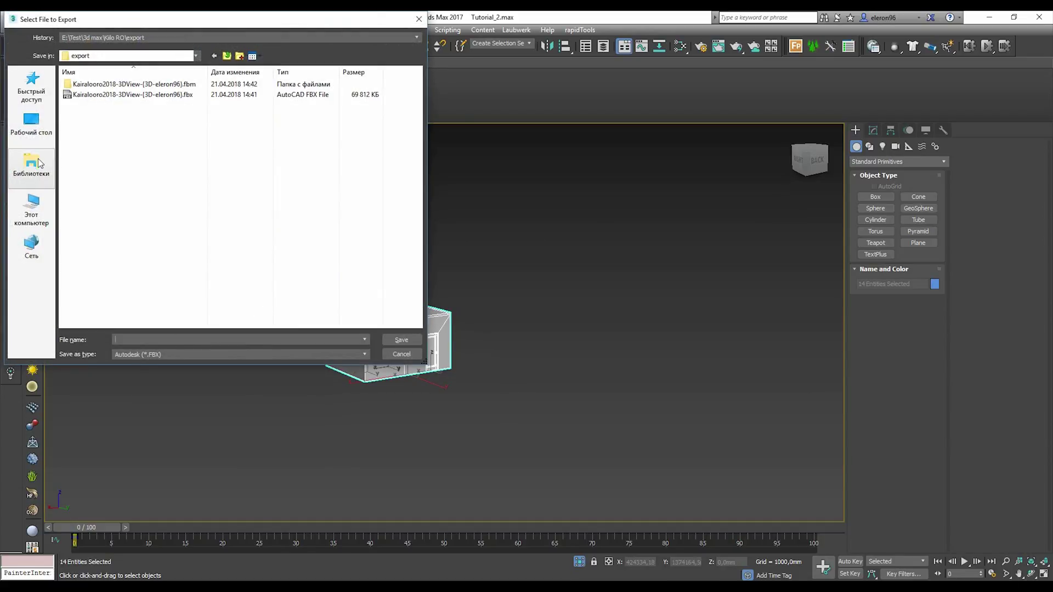
Set the export format to Unreal Datasmith (*.UDATASMITH) and browse to E:\Tutorials\1-Render in Corona as the destination.
click(34, 215)
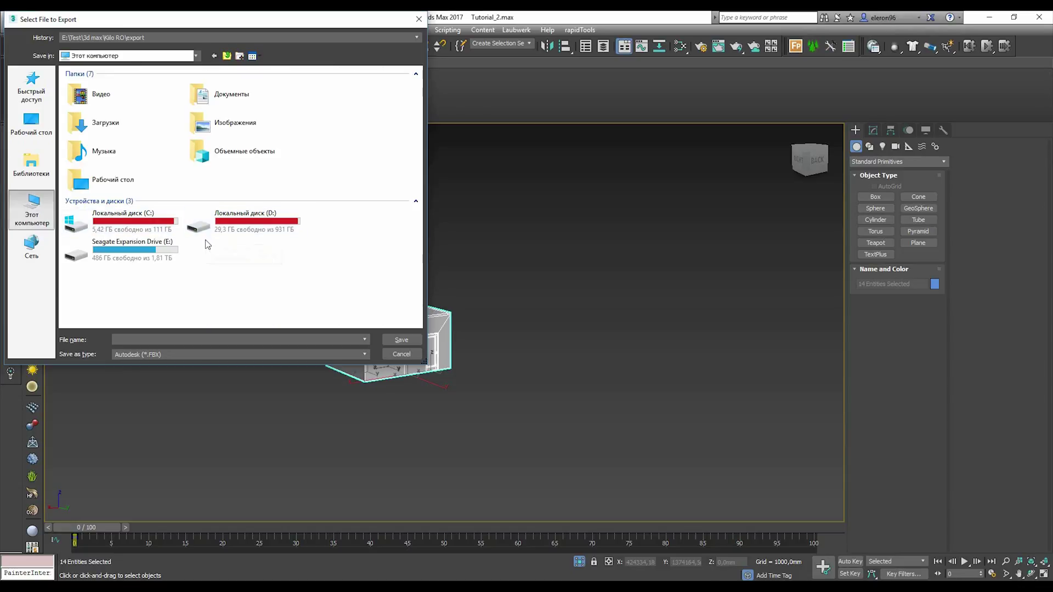
click(227, 229)
double_click(159, 246)
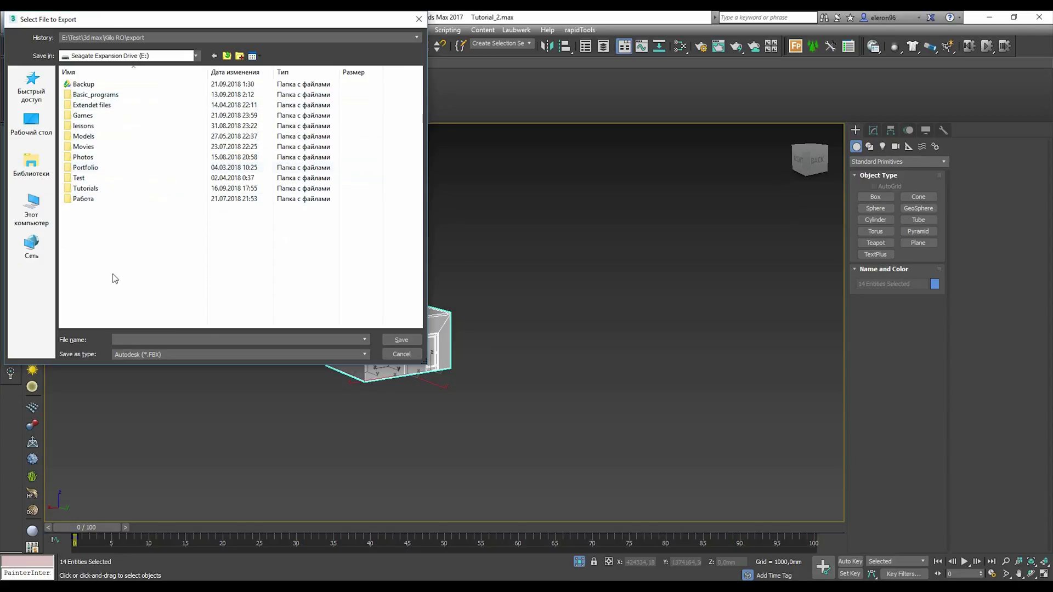
click(140, 356)
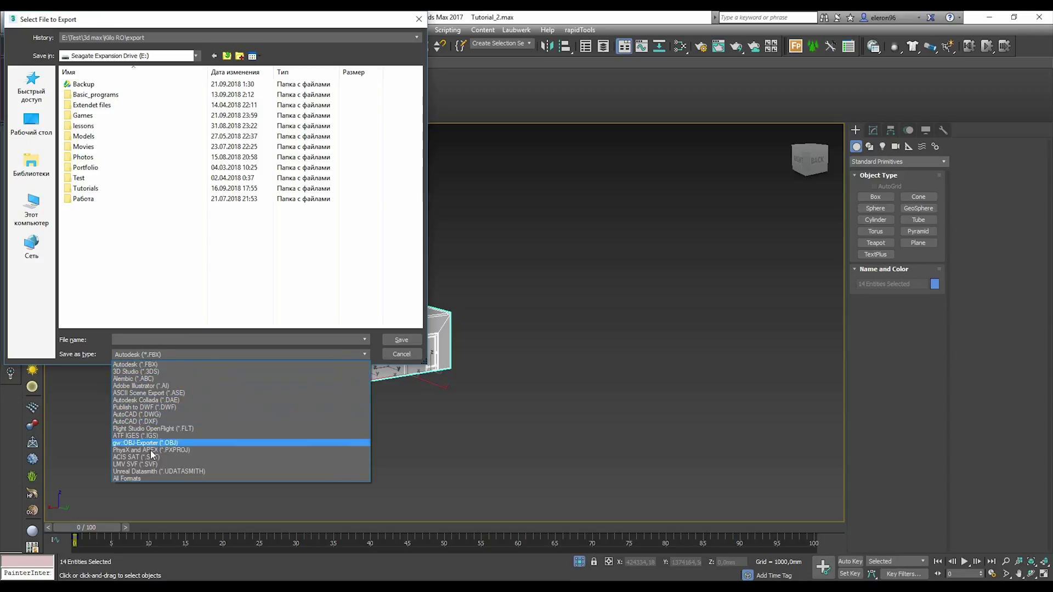
click(158, 472)
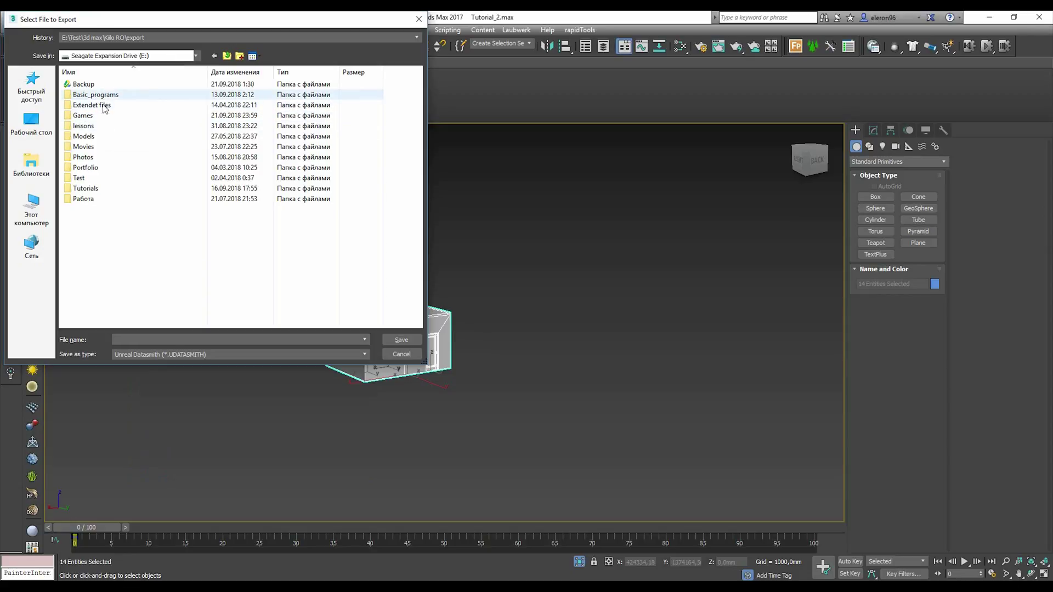
double_click(99, 188)
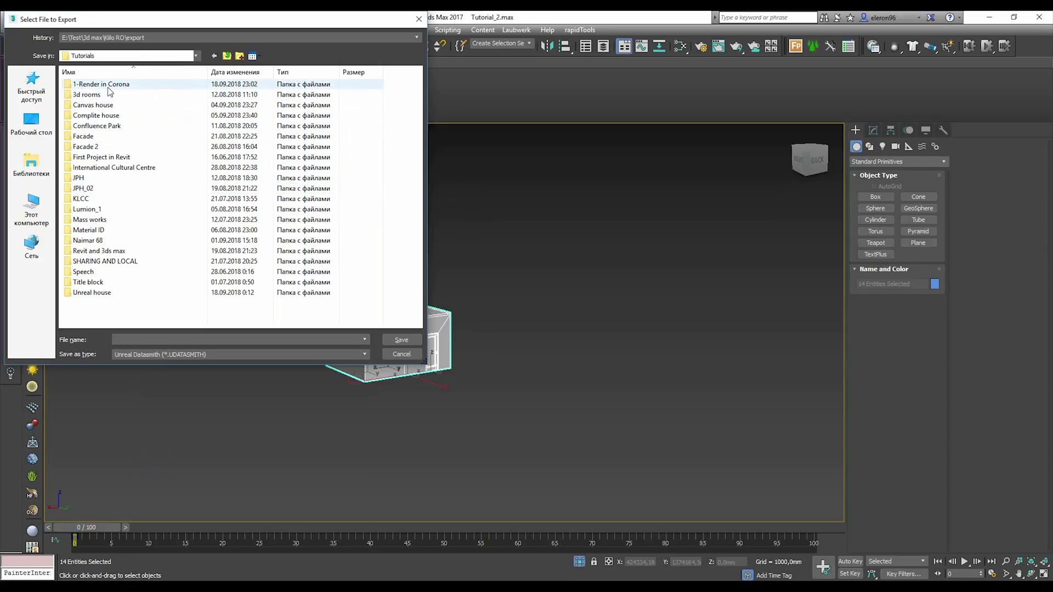
double_click(109, 86)
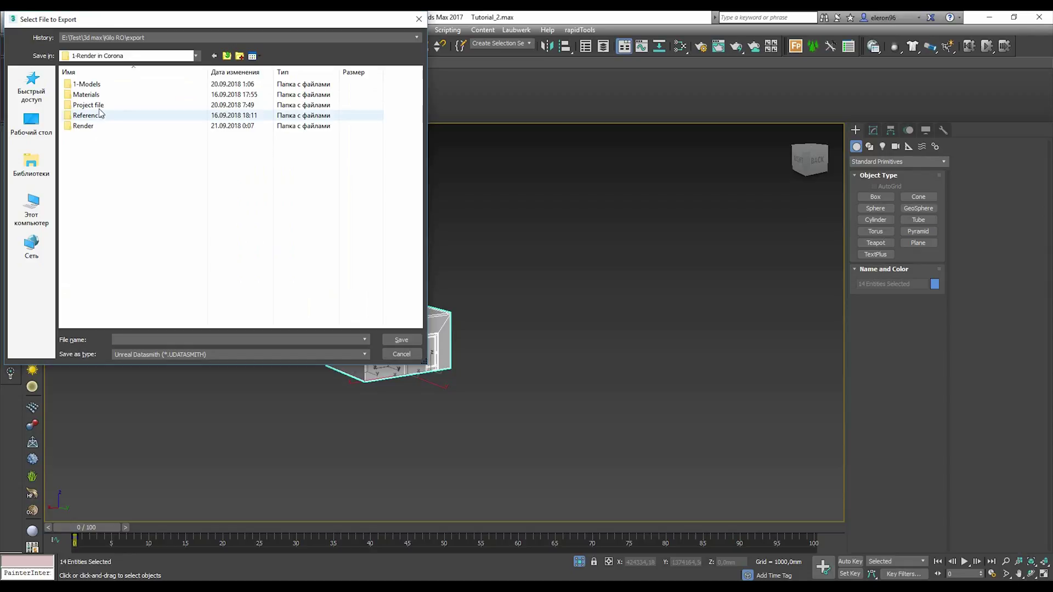
Create a new folder named Export inside 1-Render in Corona and open it.
right_click(102, 175)
mouse_move(218, 312)
click(261, 305)
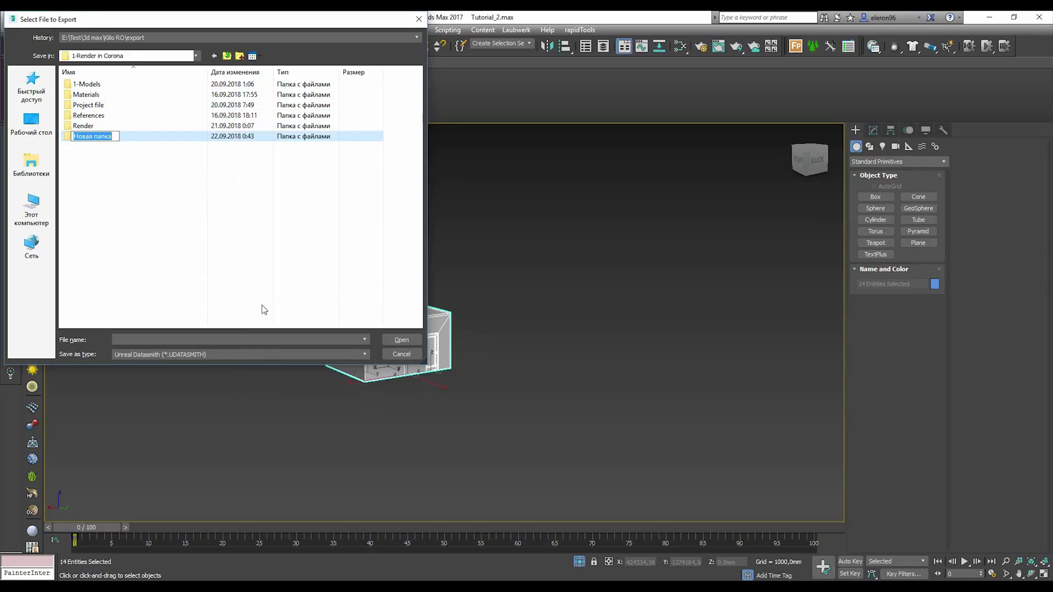
text(Export)
key(Return)
key(Return)
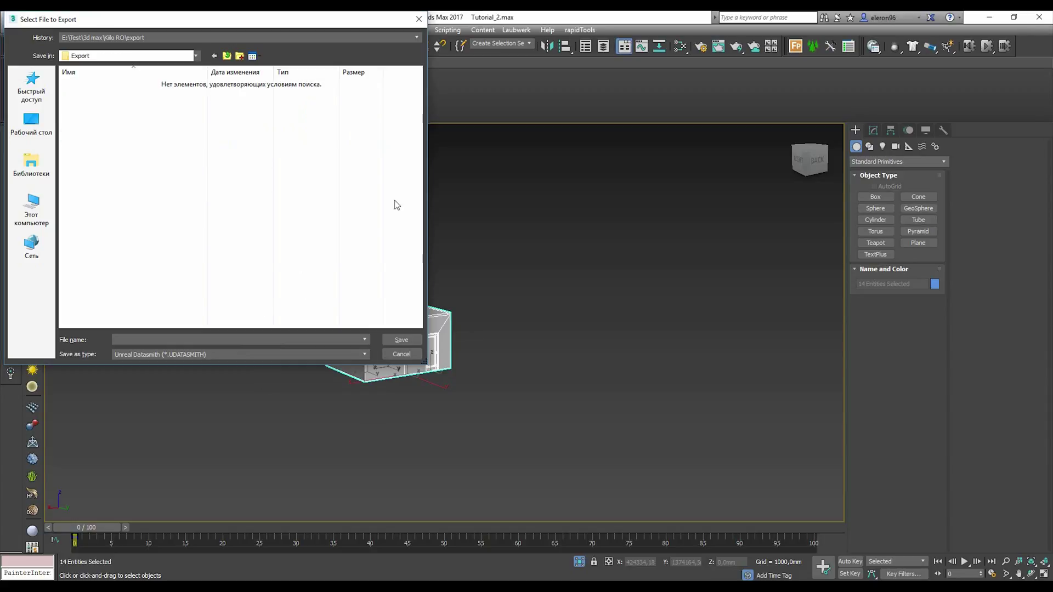
Name the export file Test 1 and export it to Datasmith with only the selection included.
click(163, 334)
text(Test 1)
click(387, 339)
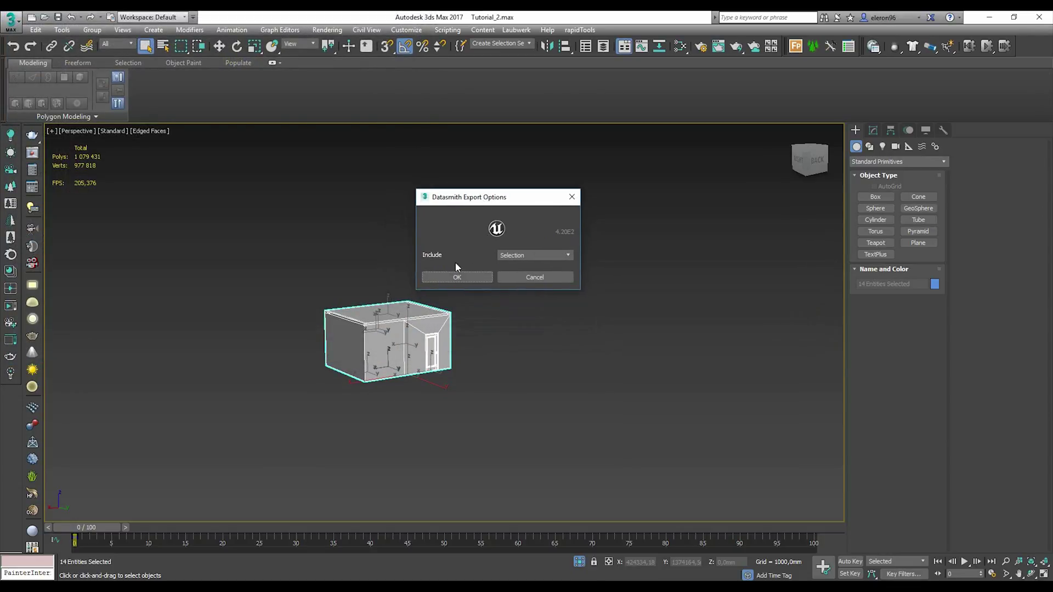
click(509, 256)
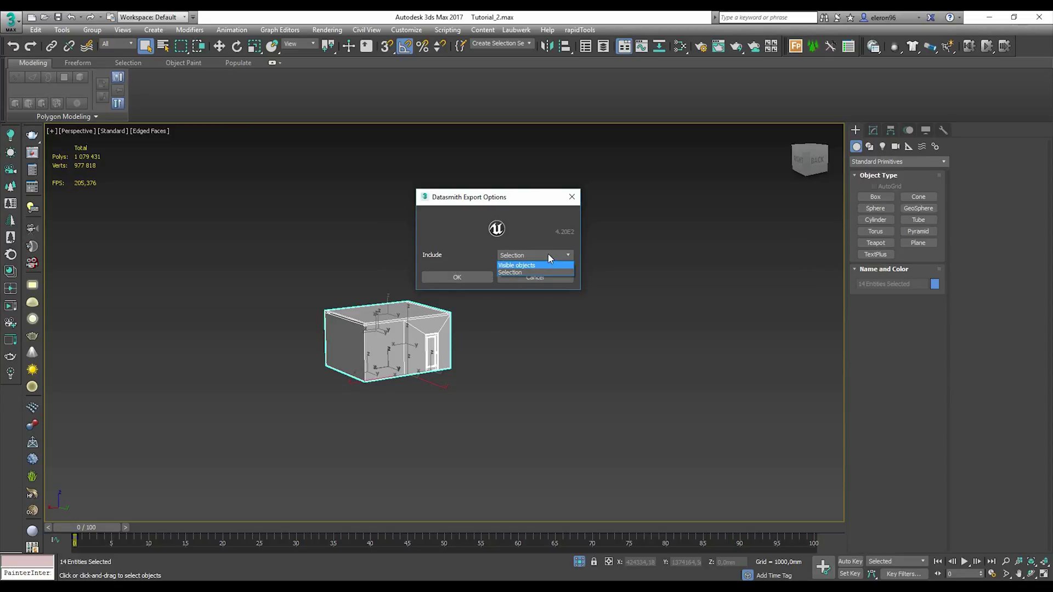
click(548, 255)
click(466, 276)
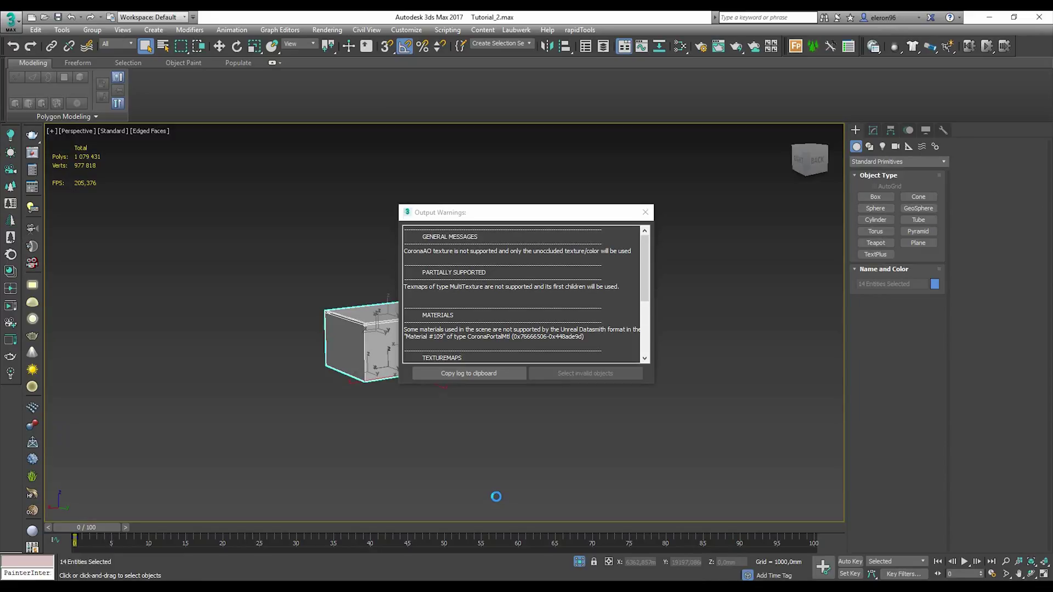
Review the unsupported materials and texture maps in the export warnings, and close the report.
scroll(545, 304, down, 1)
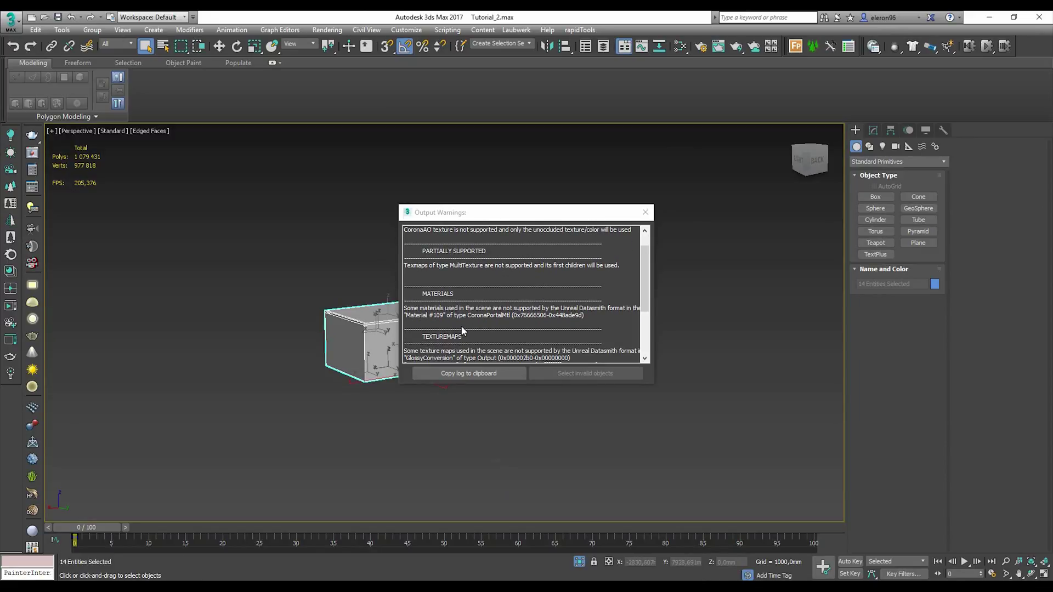
click(419, 317)
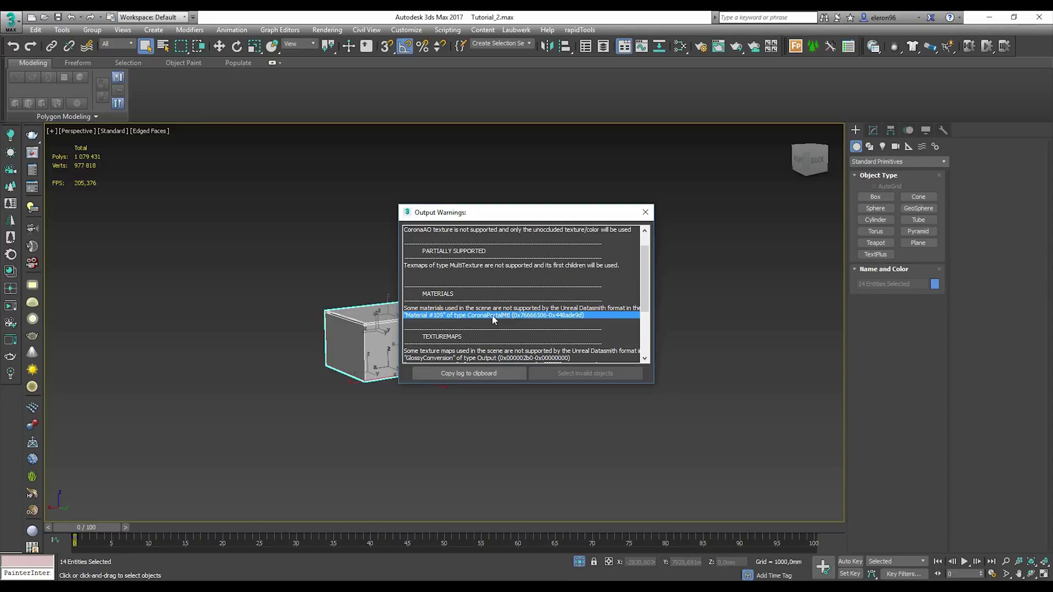
click(644, 213)
Hide the plane in front of the window on the room's exterior.
alt+middle_drag(376, 335, 506, 345)
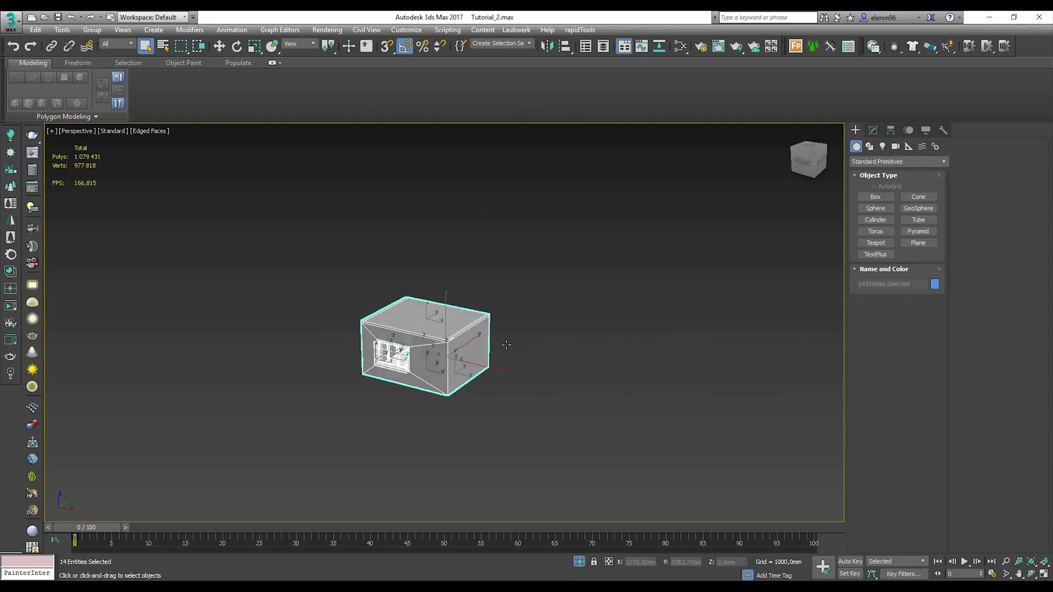
click(362, 470)
scroll(357, 384, up, 5)
click(354, 387)
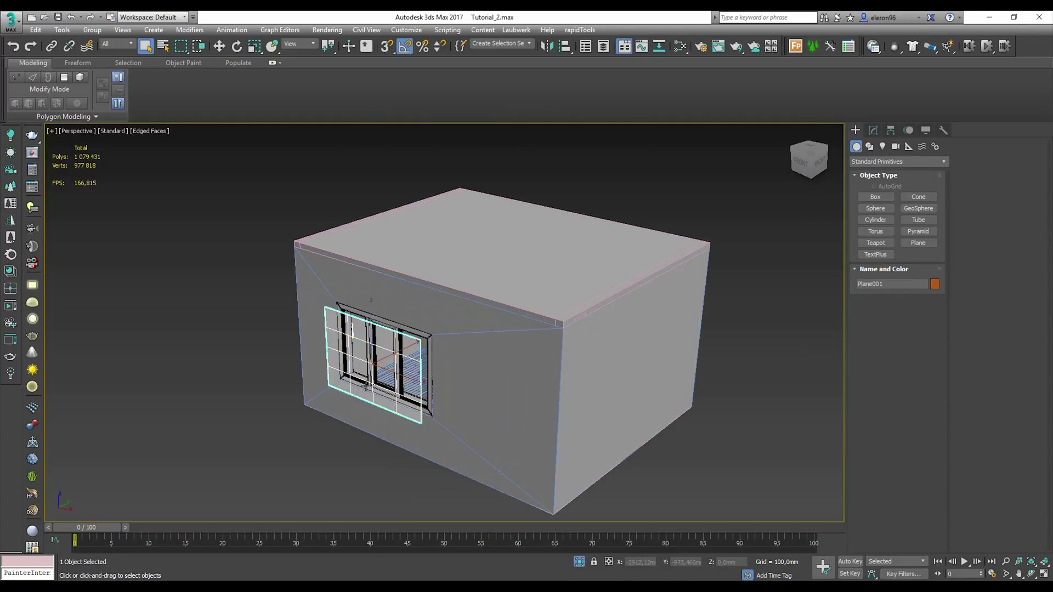
right_click(366, 387)
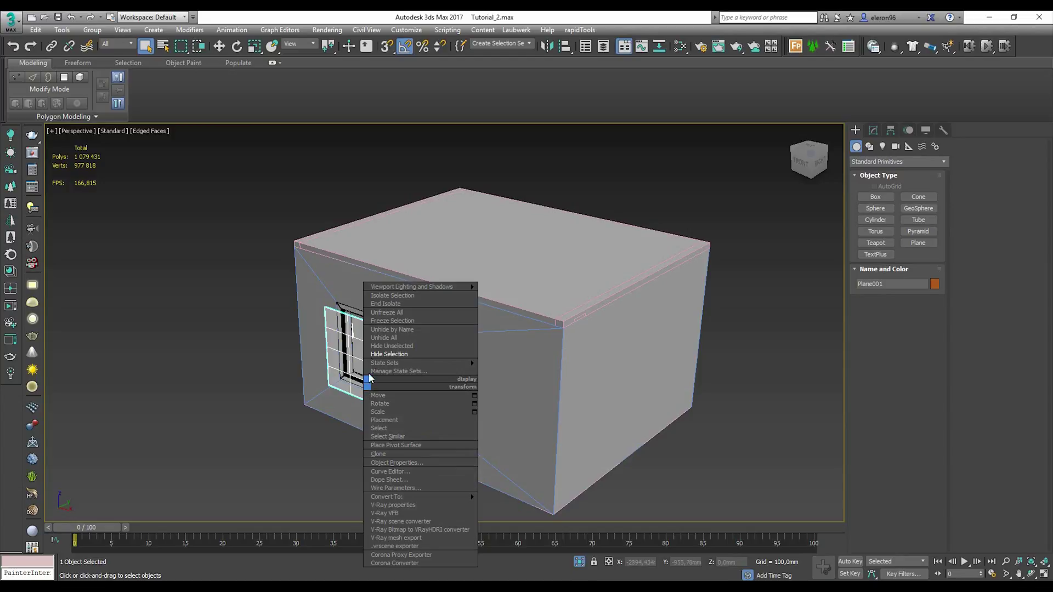
click(389, 354)
Select all visible room objects and export only the selection again, overwriting Test 1.udatasmith.
scroll(338, 362, down, 5)
drag(227, 169, 678, 491)
click(10, 20)
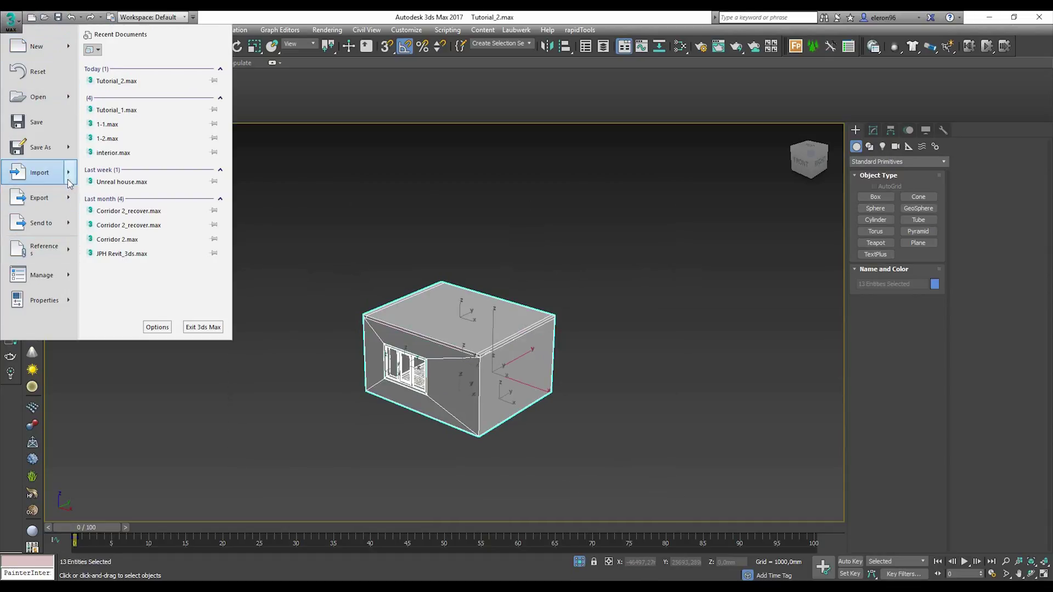
mouse_move(49, 198)
click(117, 111)
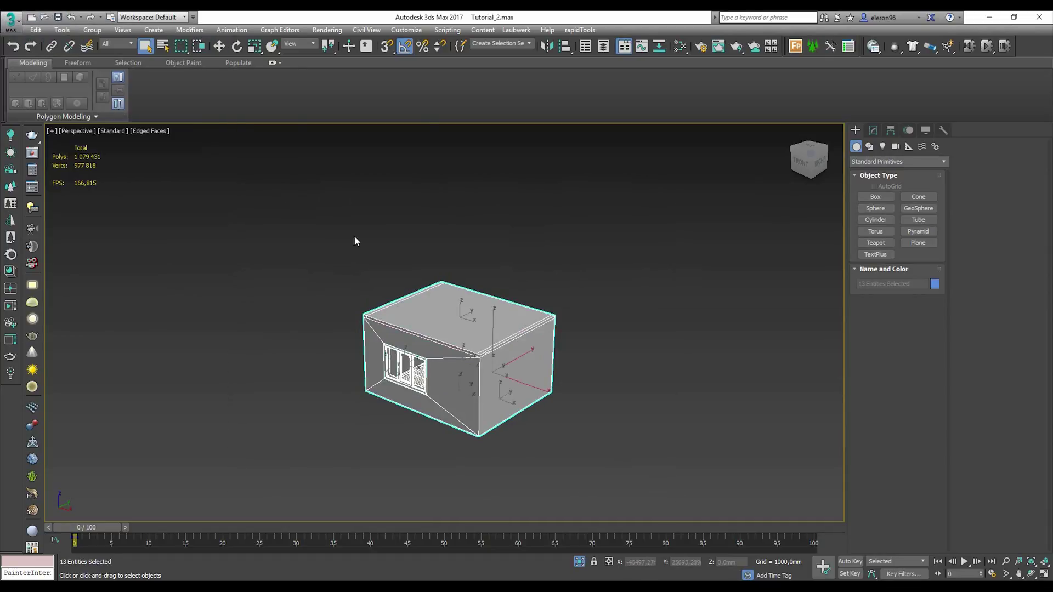
click(104, 96)
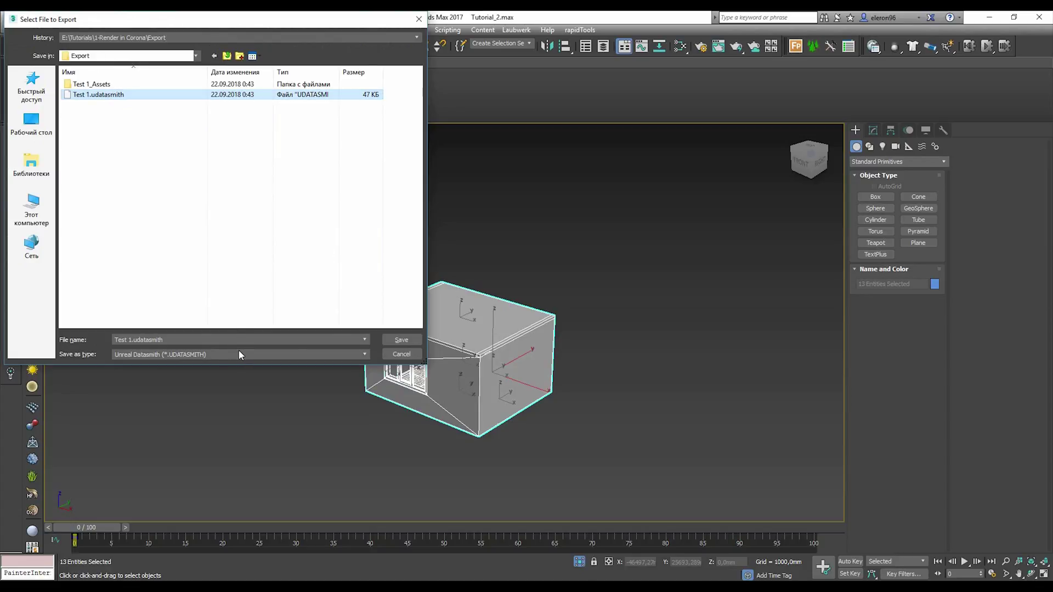
click(401, 340)
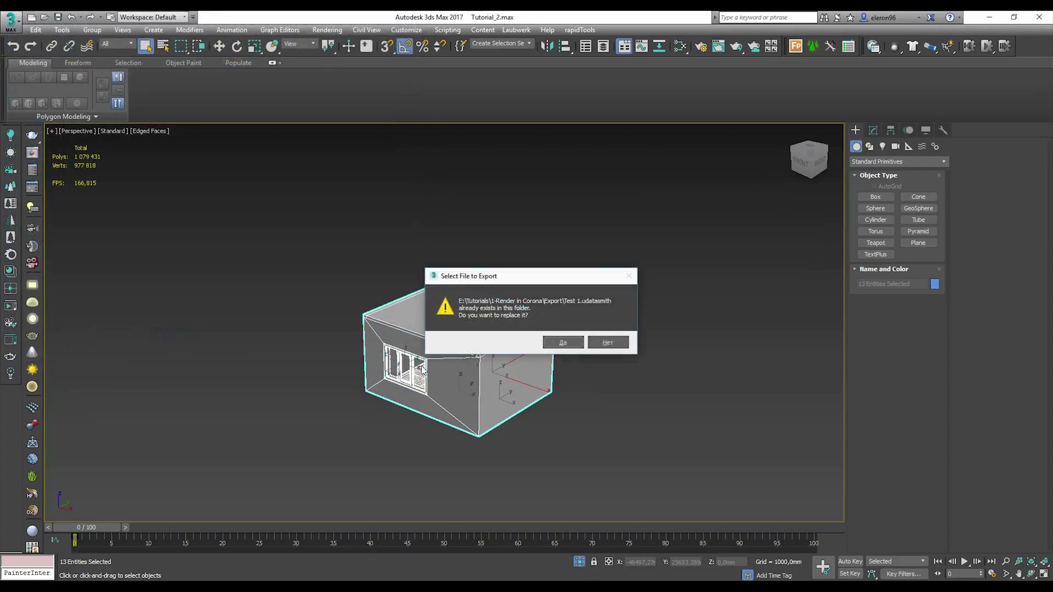
click(563, 342)
click(497, 330)
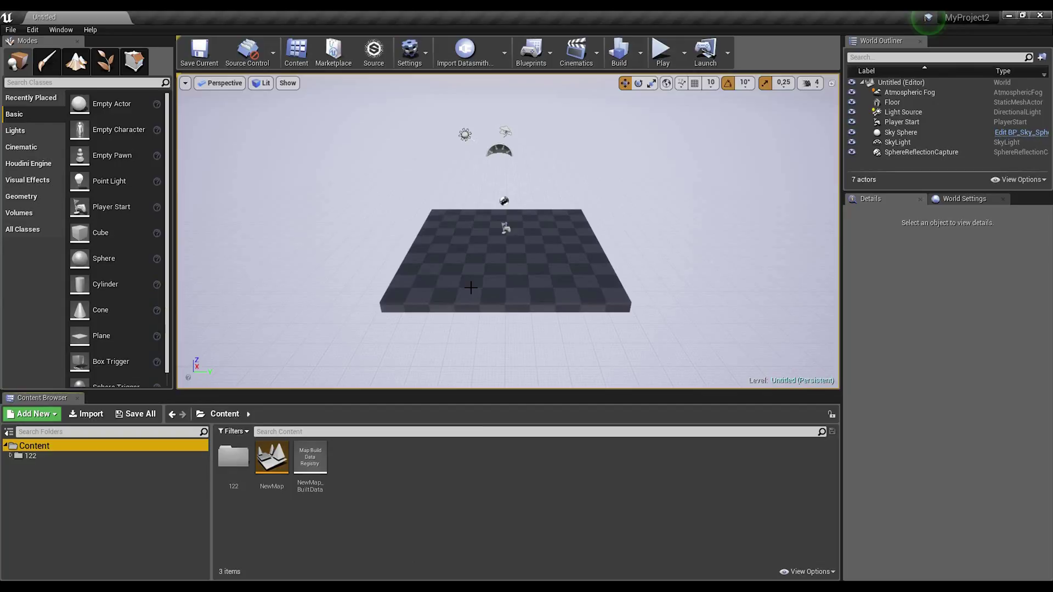
In Unreal Engine, delete the default Floor from the level.
click(475, 278)
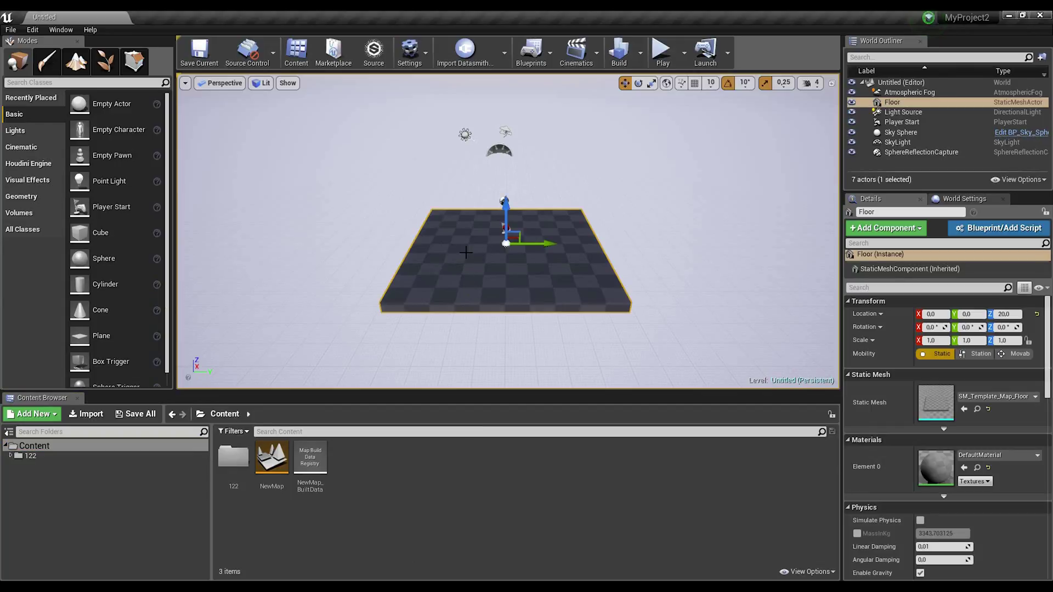
mouse_move(580, 282)
middle_down()
mouse_move(564, 294)
mouse_move(574, 240)
mouse_move(573, 277)
middle_up()
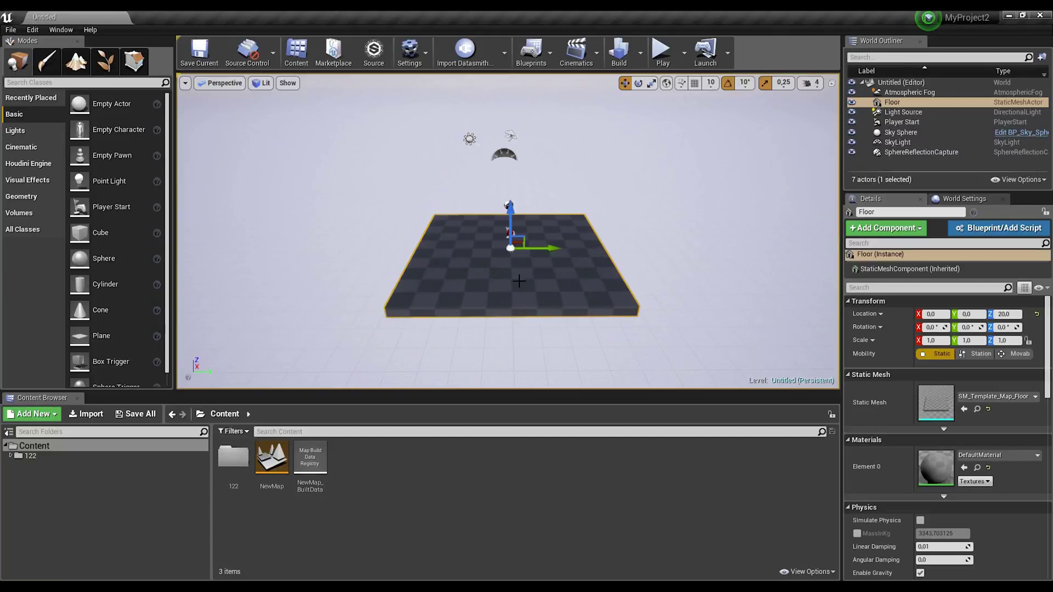
key(Delete)
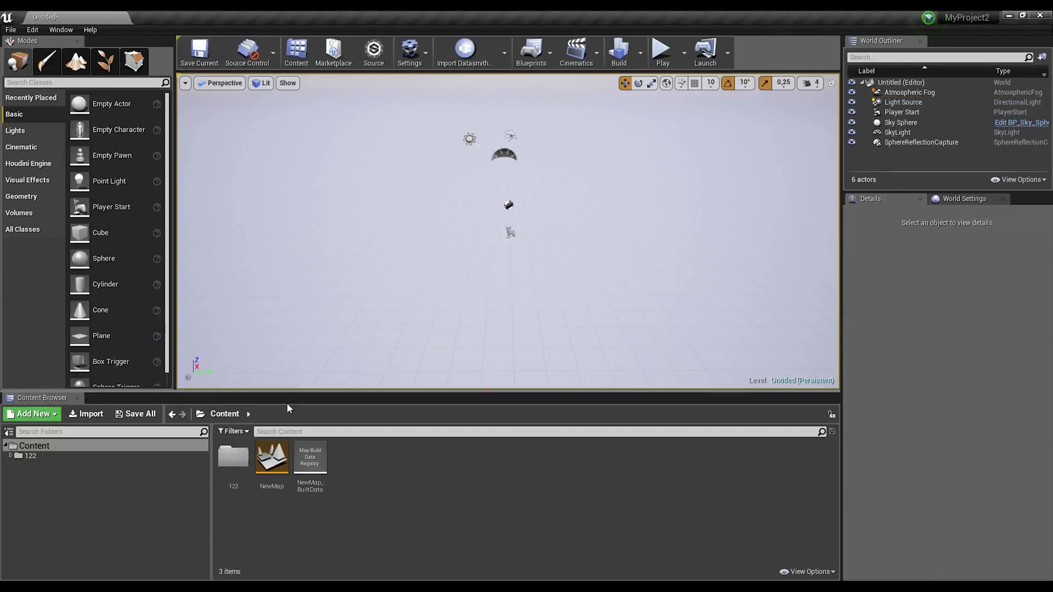
Start a Datasmith import into the Content folder and browse to the Seagate Expansion Drive (E:).
click(85, 492)
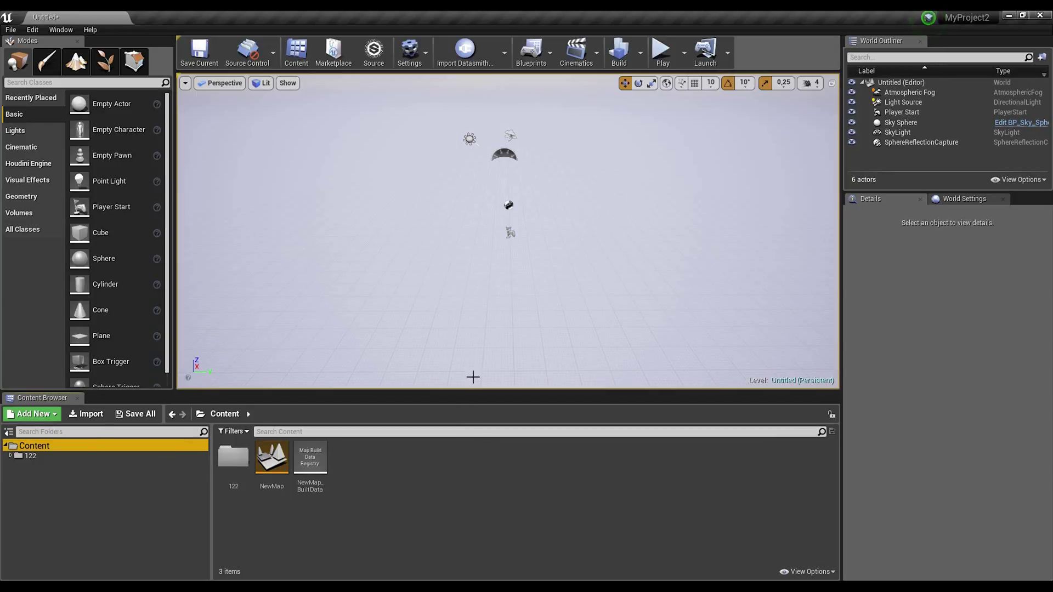
click(477, 57)
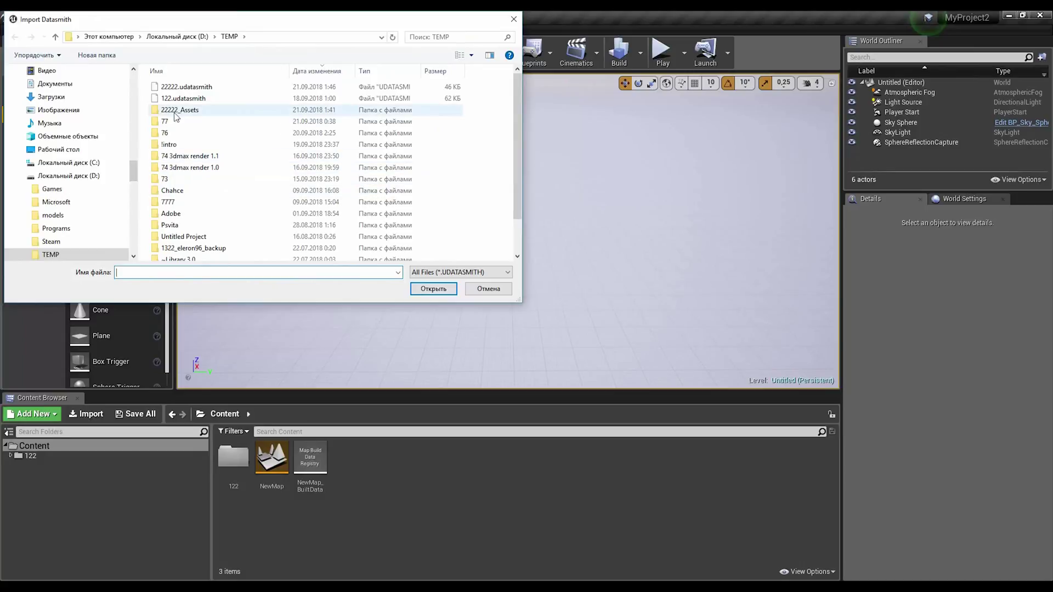
click(184, 37)
click(123, 38)
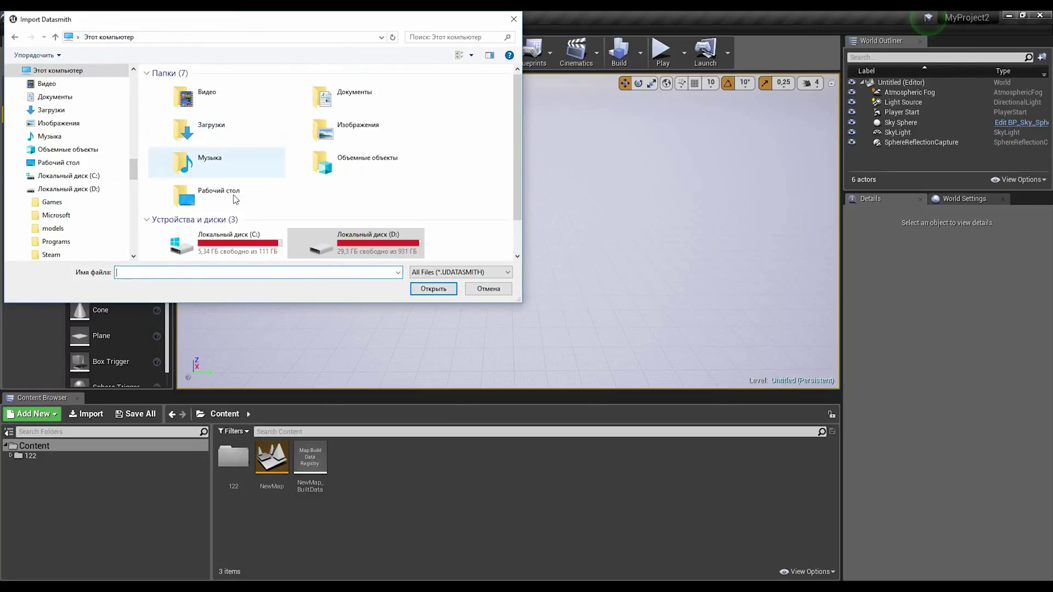
scroll(340, 219, down, 1)
double_click(338, 219)
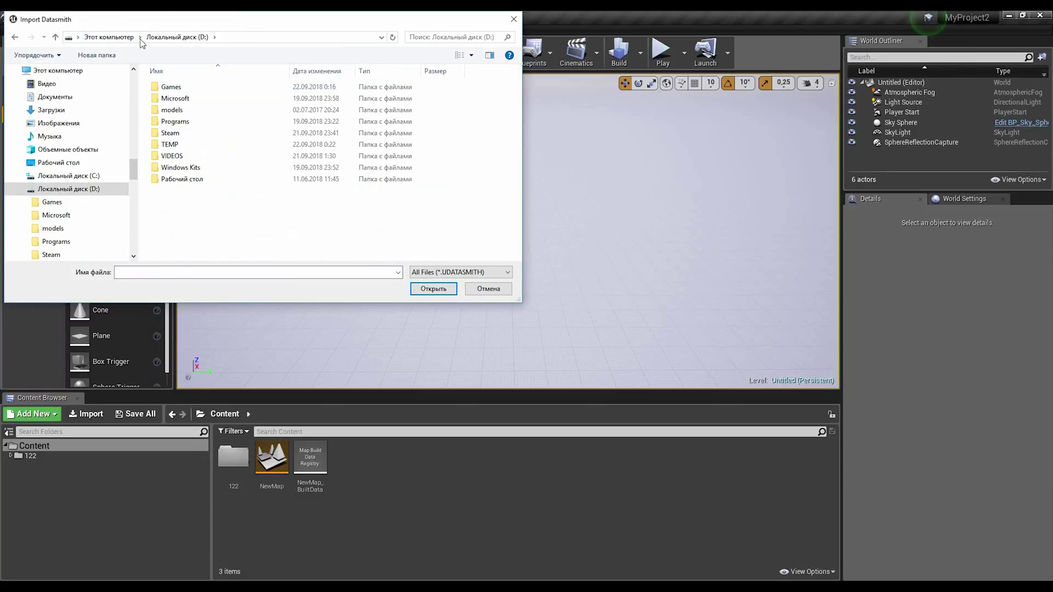
click(109, 36)
double_click(201, 228)
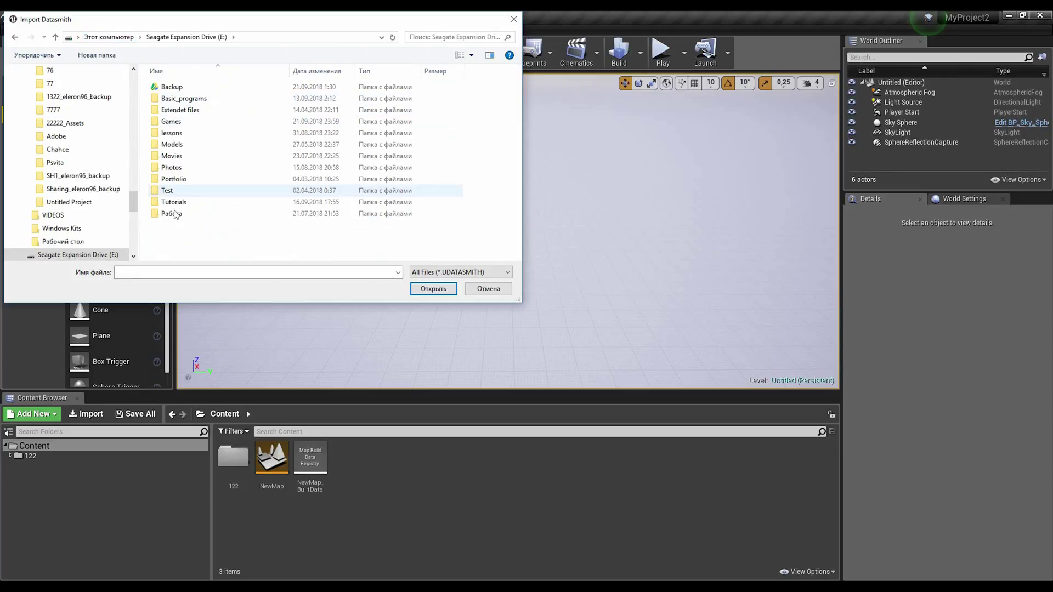
Open Test 1.udatasmith from Tutorials\1-Render in Corona\Export for import.
double_click(184, 203)
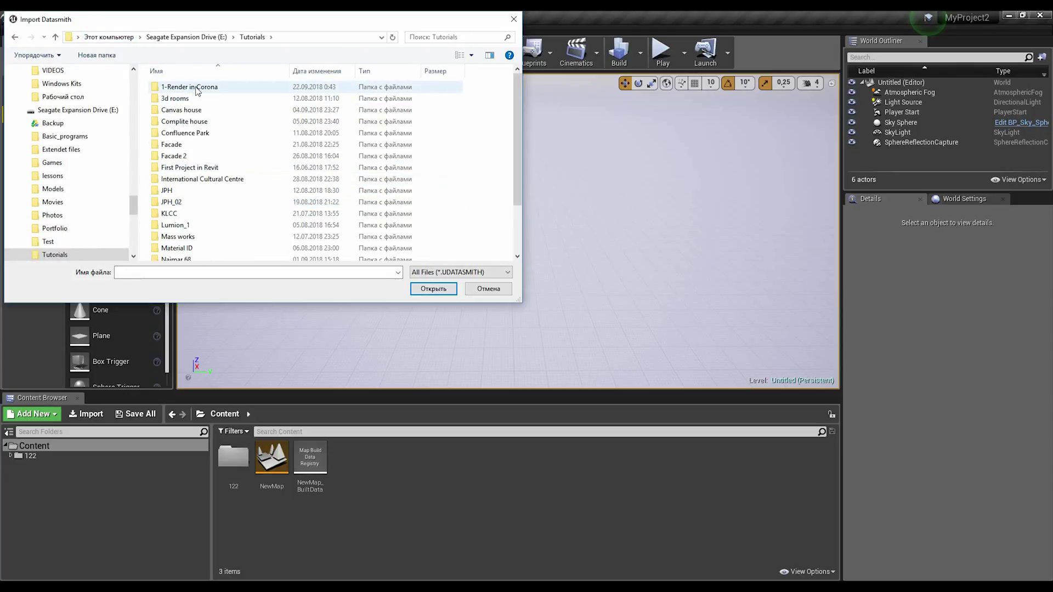
double_click(189, 86)
double_click(184, 102)
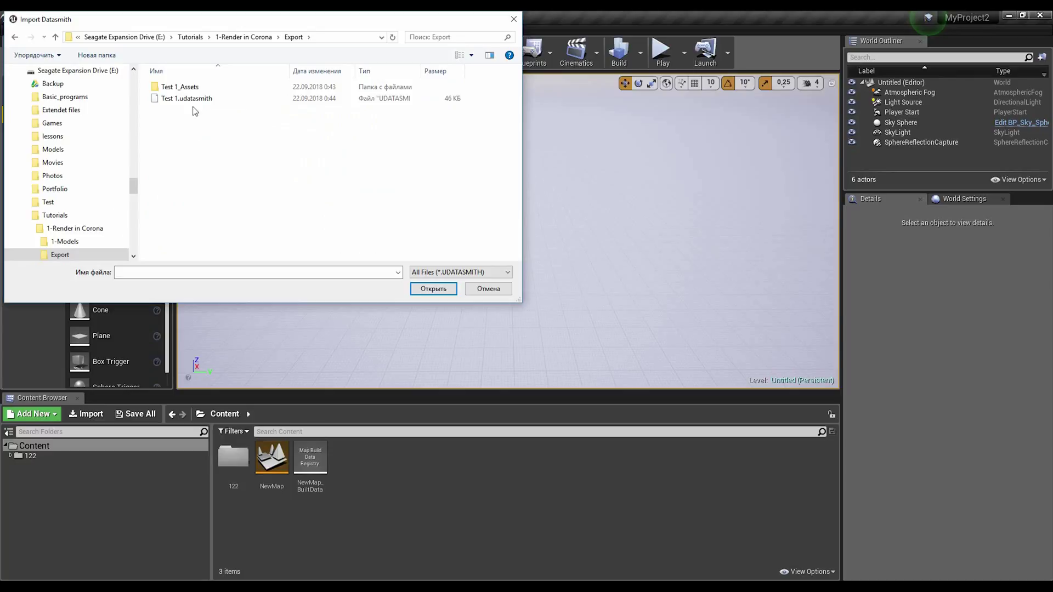
click(204, 99)
click(432, 290)
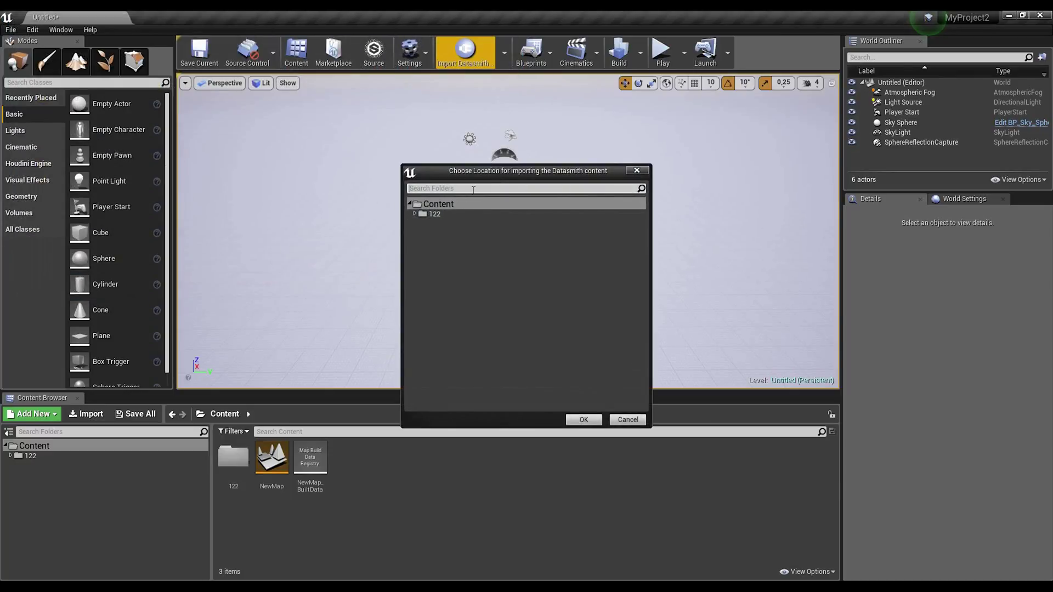
Create a Test1 folder under Content as the import location, and collapse the advanced import options.
right_click(451, 253)
click(503, 258)
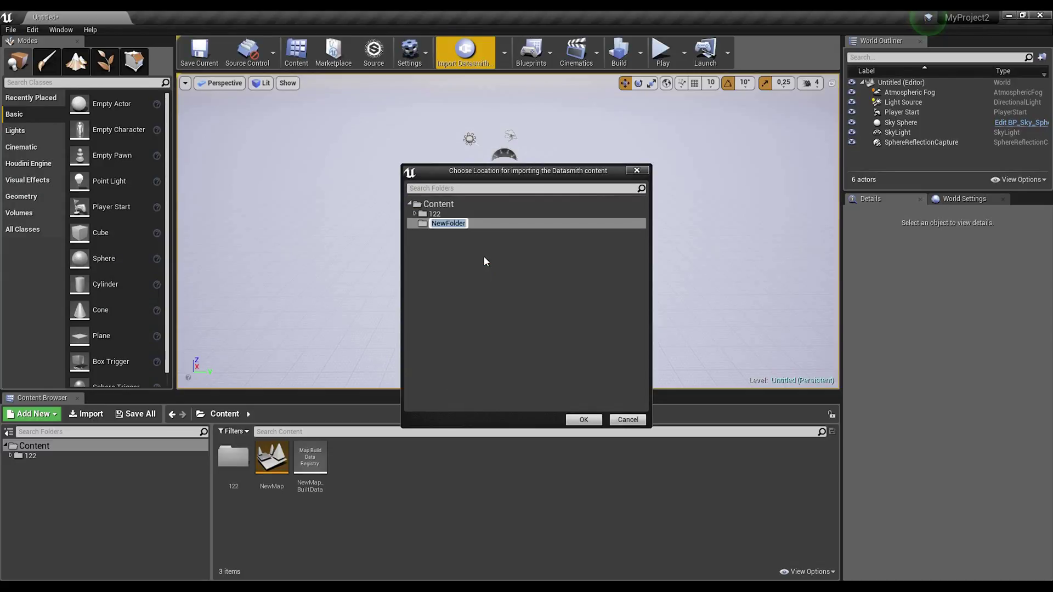
text(Test1)
click(525, 342)
click(583, 419)
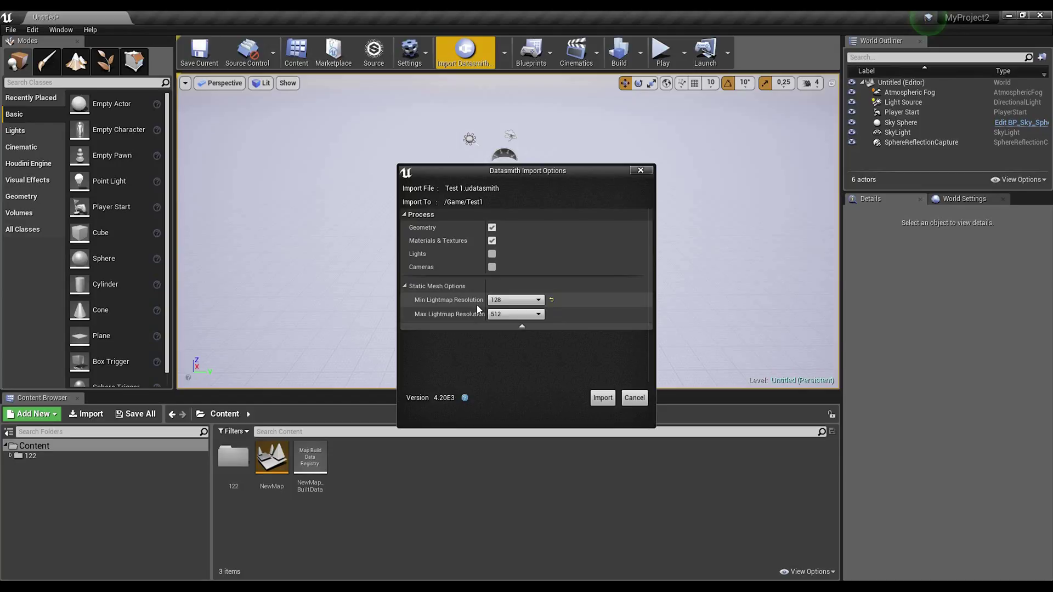
click(520, 328)
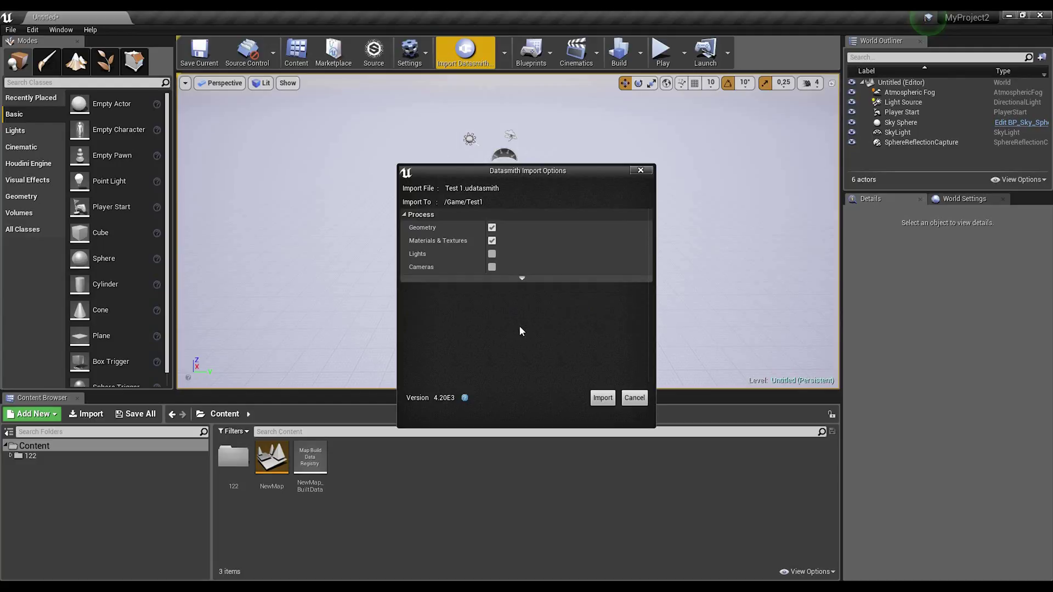
Show the static mesh options and import the scene with geometry and materials only, at lightmap resolutions of 128 minimum and 512 maximum.
click(522, 276)
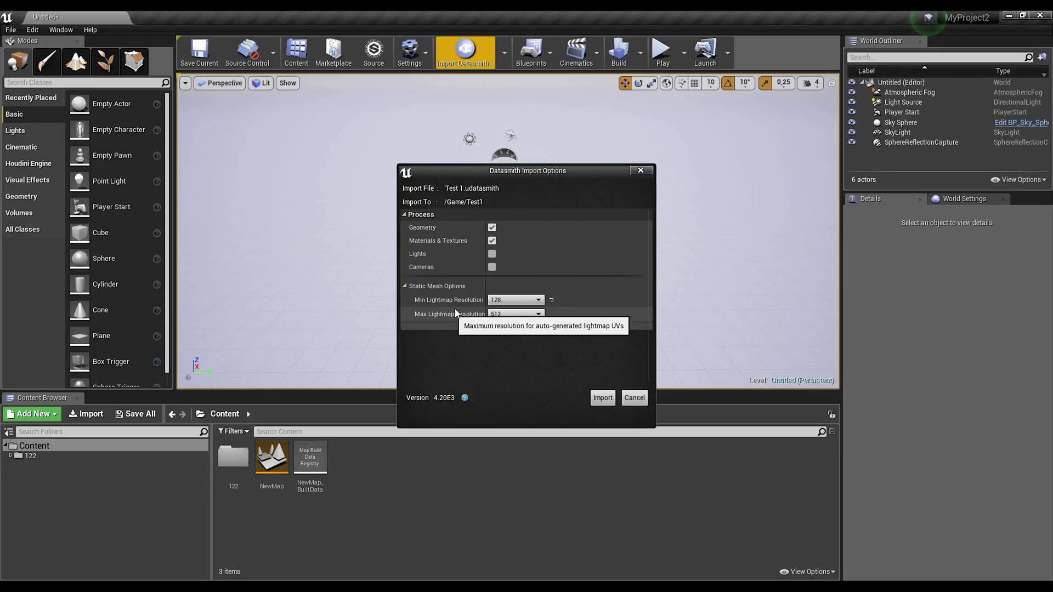
click(603, 398)
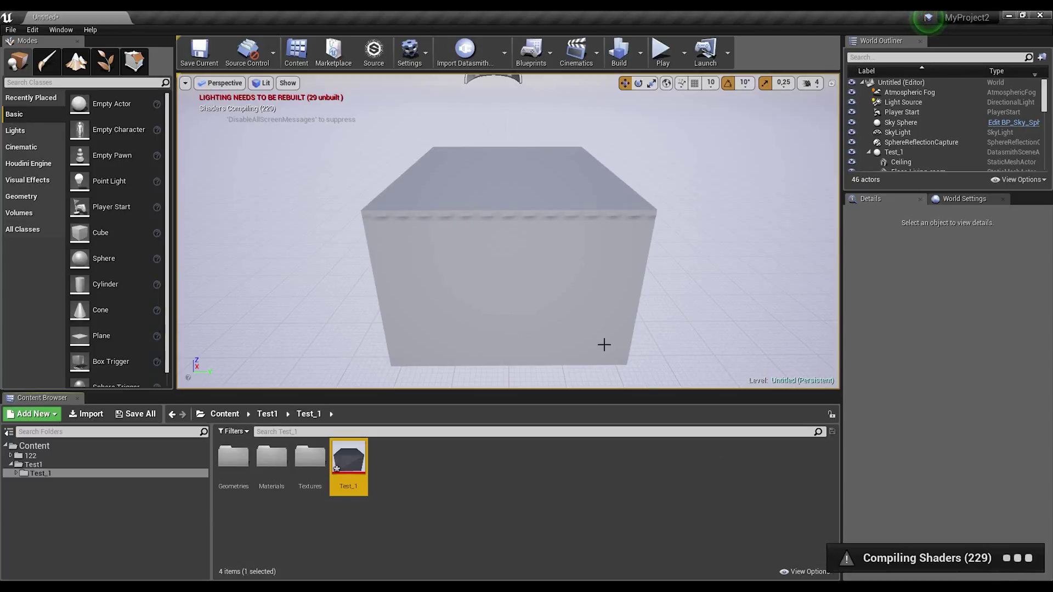
Examine the imported room from outside, through its window and from inside, then back away to see the whole building.
right_drag(562, 302, 494, 286)
key(w)
key(a)
key(w)
key(s)
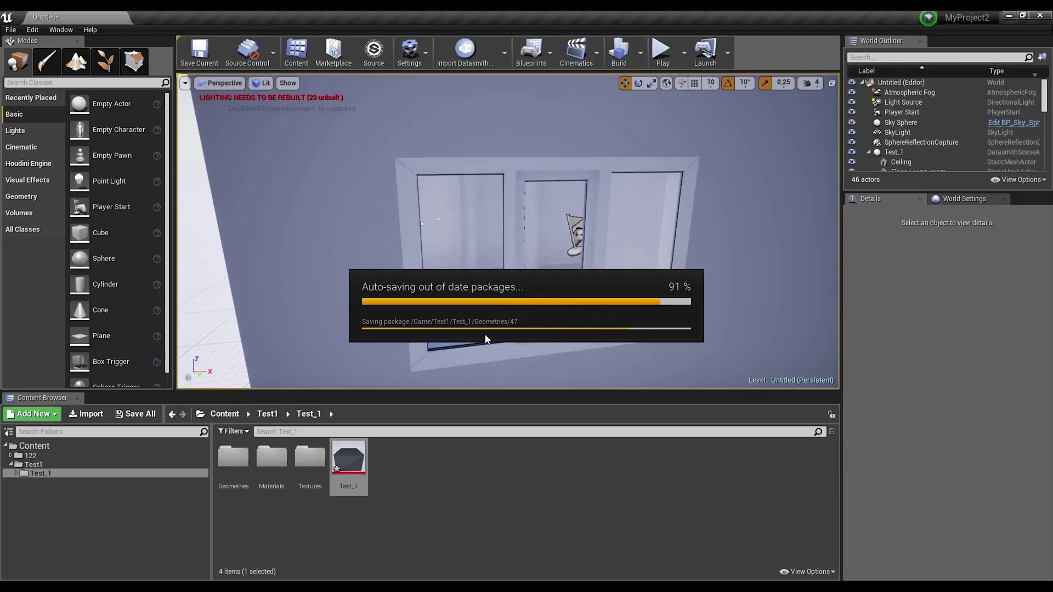
right_drag(550, 282, 241, 345)
key(w)
right_drag(615, 354, 623, 247)
right_drag(507, 230, 557, 259)
key(s)
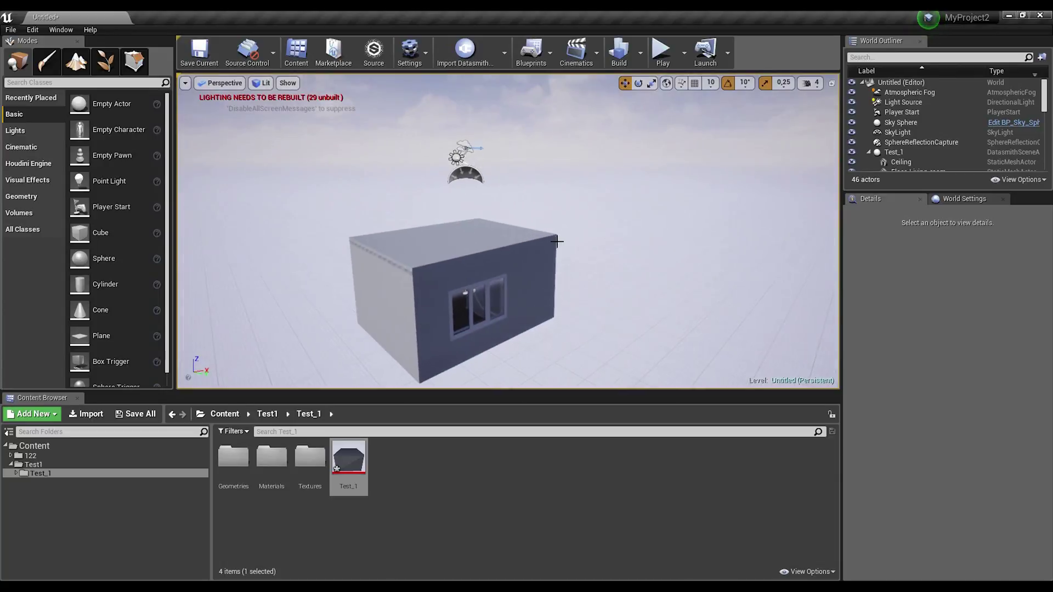
Move the Light Source along the Y axis to about 386, out in front of the building's window wall.
click(457, 159)
right_drag(457, 159, 614, 164)
key(a)
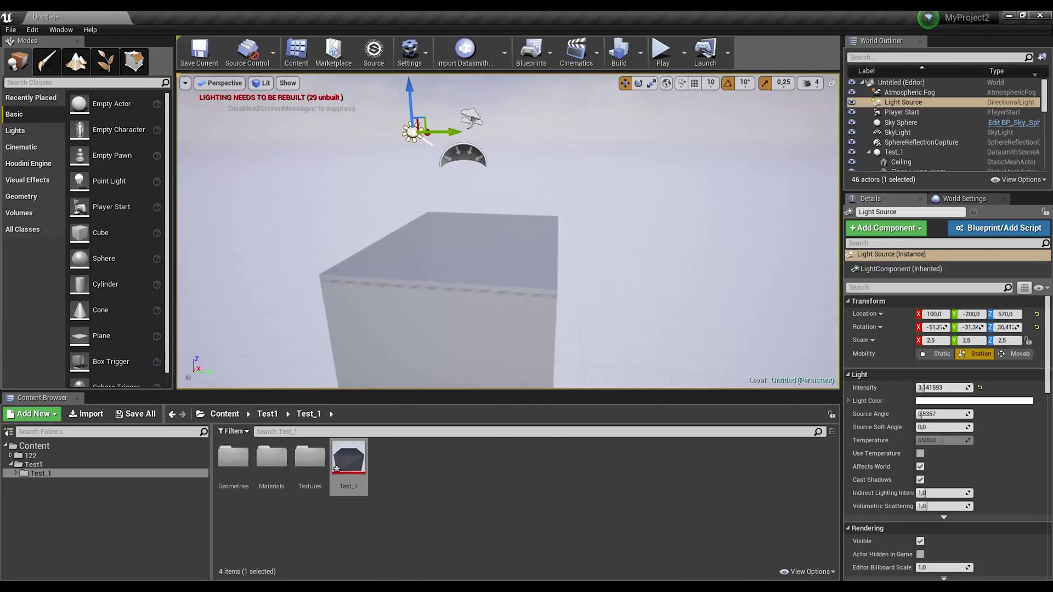
drag(453, 128, 676, 155)
key(d)
right_drag(676, 155, 494, 151)
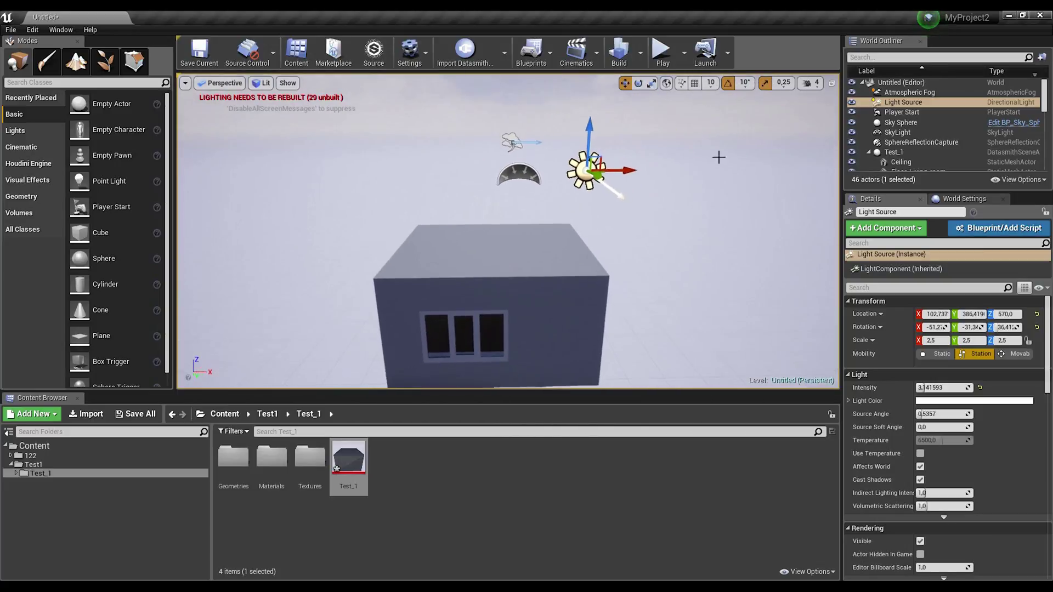
Move the Light Source along X to about -134 and lower it to a Z height of about 421.
drag(627, 169, 468, 182)
key(a)
right_drag(389, 141, 571, 142)
drag(448, 146, 447, 276)
key(d)
right_drag(476, 299, 535, 351)
key(s)
key(a)
Rotate the Light Source to about 68, -24, -41 degrees and lower it to a Z height of about 310.
key(r)
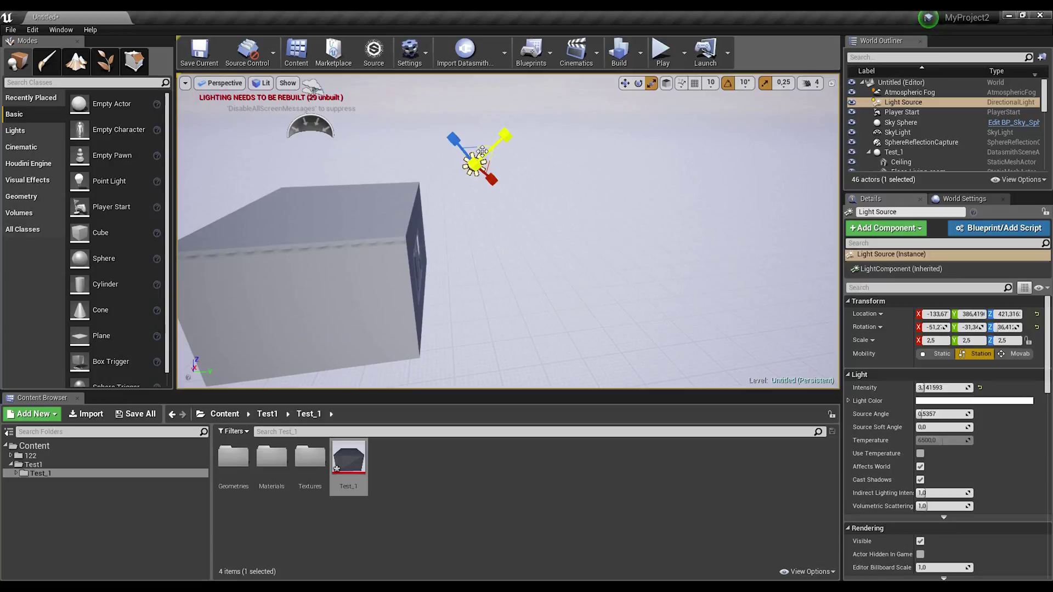
key(e)
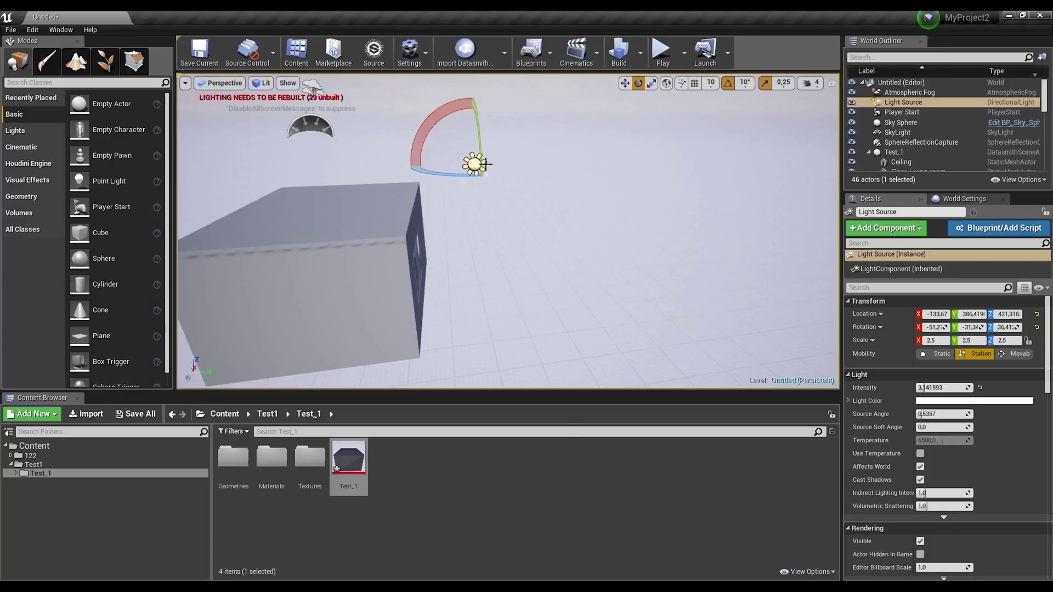
mouse_move(434, 136)
mouse_down()
mouse_move(466, 110)
mouse_move(496, 113)
mouse_move(533, 151)
mouse_up()
key(w)
drag(478, 131, 485, 224)
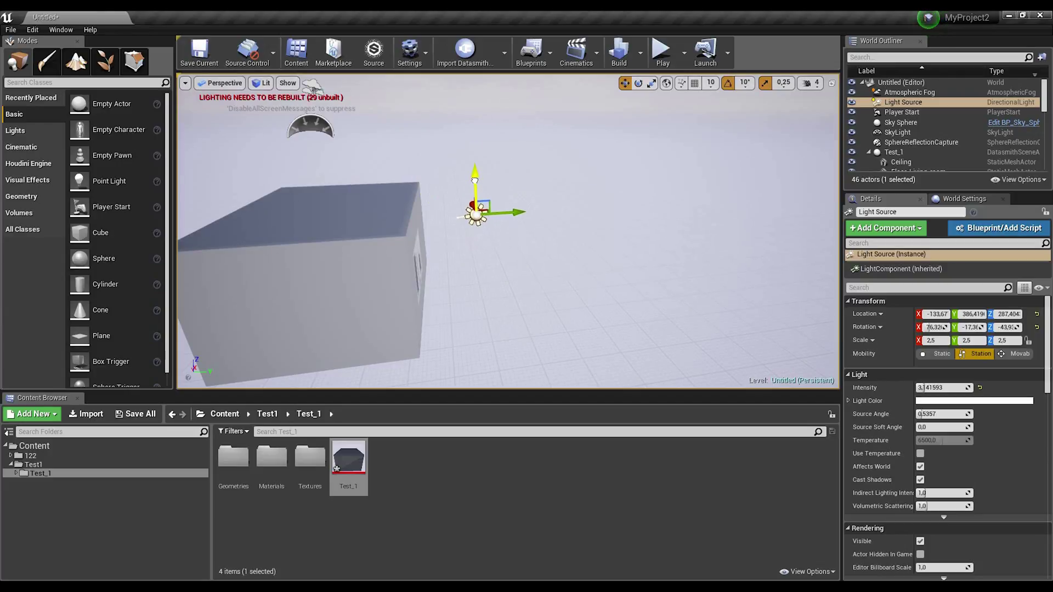
key(e)
mouse_move(458, 165)
mouse_down()
mouse_move(473, 124)
mouse_move(458, 125)
mouse_move(556, 198)
mouse_up()
key(w)
right_drag(556, 198, 581, 203)
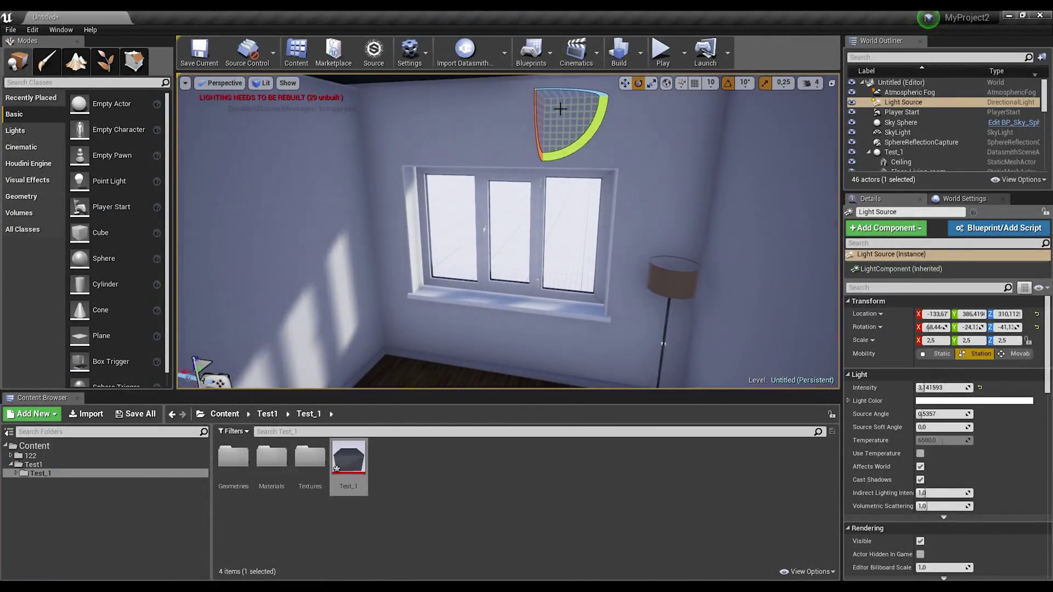
Rotate the Light Source to about 69, -34, -91 degrees so sunlight falls through the windows onto the wooden floor.
drag(548, 92, 516, 97)
right_drag(526, 220, 565, 222)
right_drag(415, 253, 450, 251)
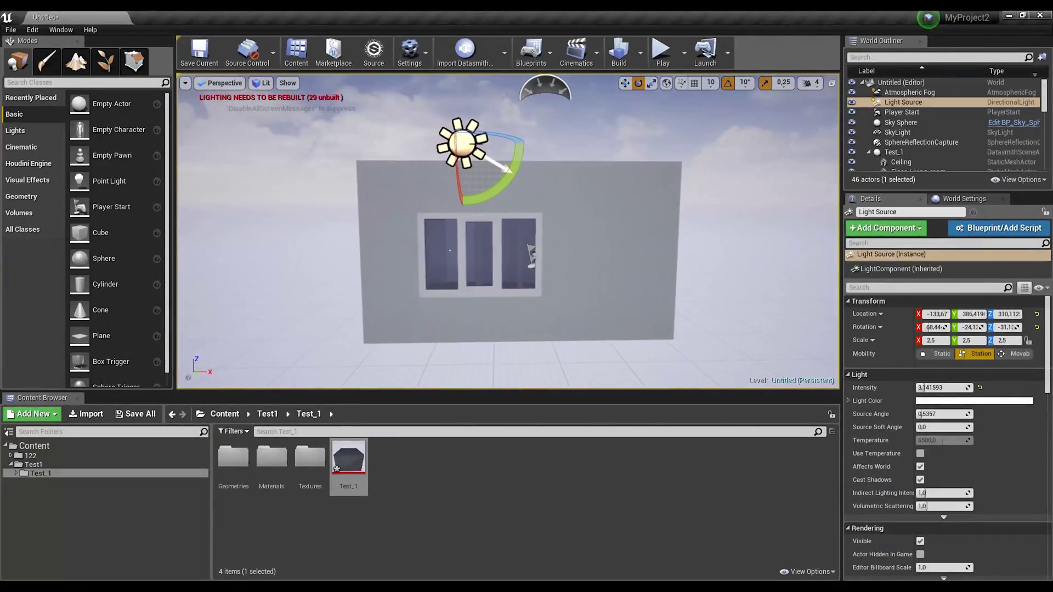
drag(529, 144, 493, 158)
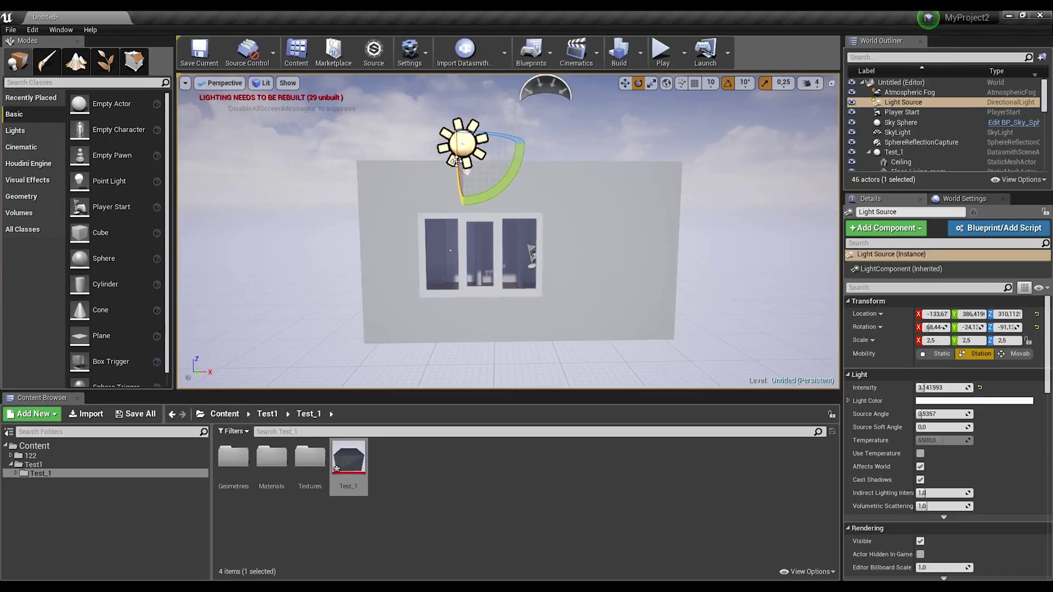
key(w)
right_drag(389, 222, 565, 261)
right_drag(459, 226, 421, 183)
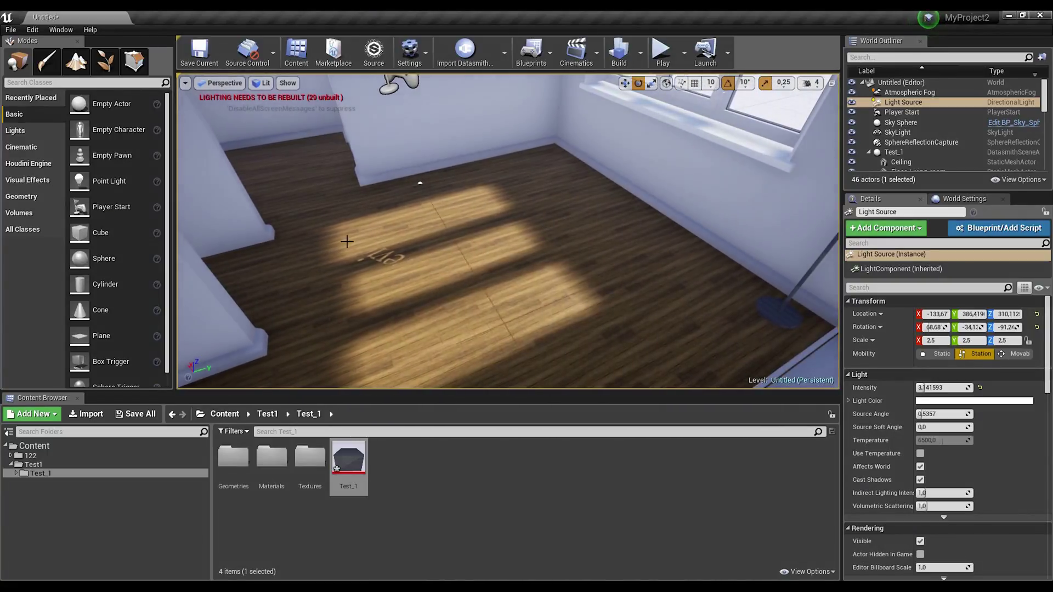
right_drag(627, 110, 622, 98)
Build the level's lighting at Production quality and close the message log.
click(638, 55)
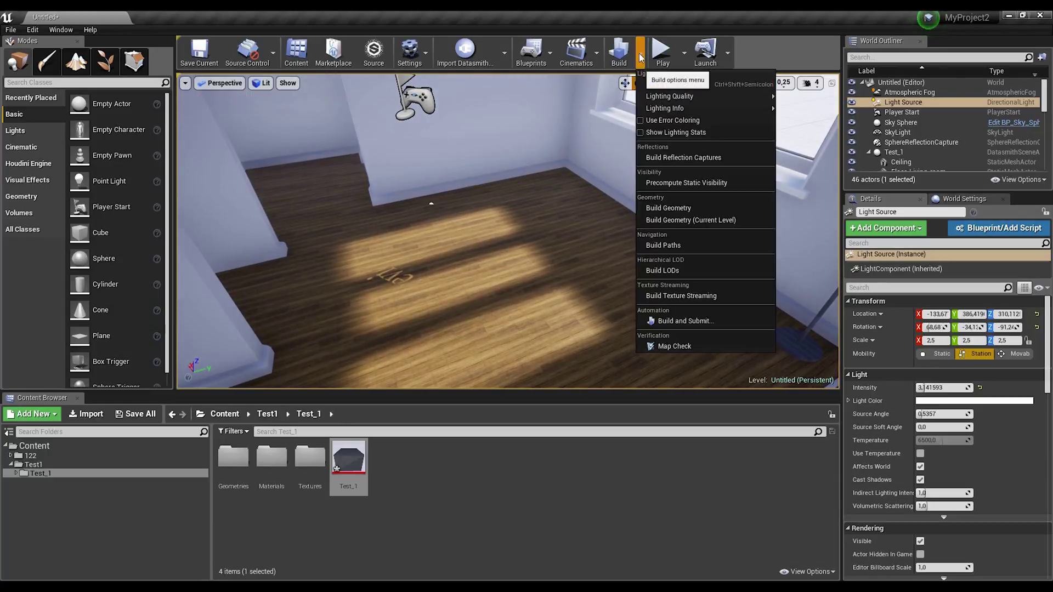
mouse_move(713, 97)
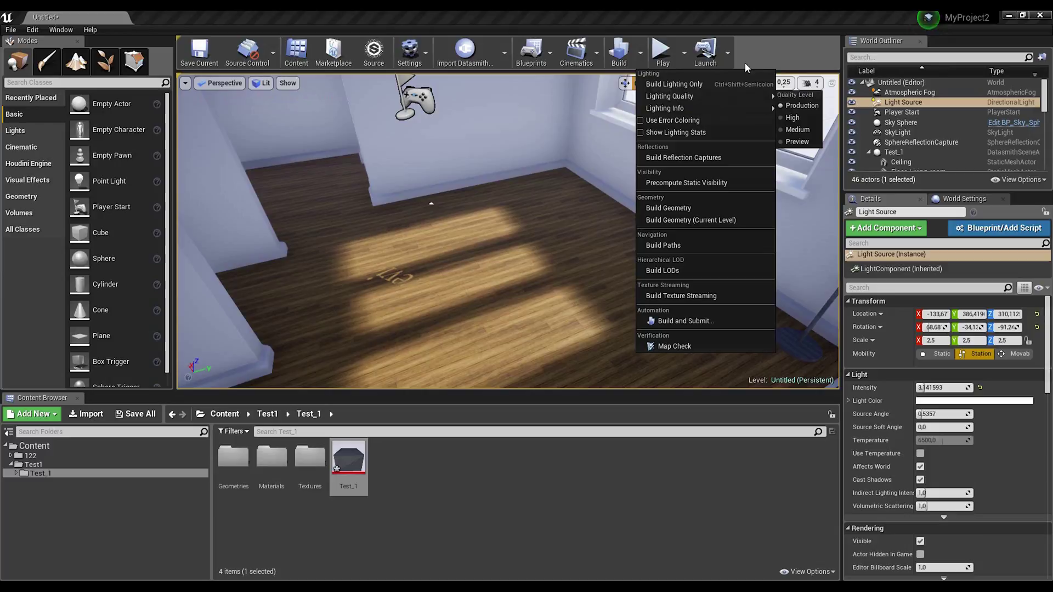
click(767, 48)
right_drag(508, 232, 500, 258)
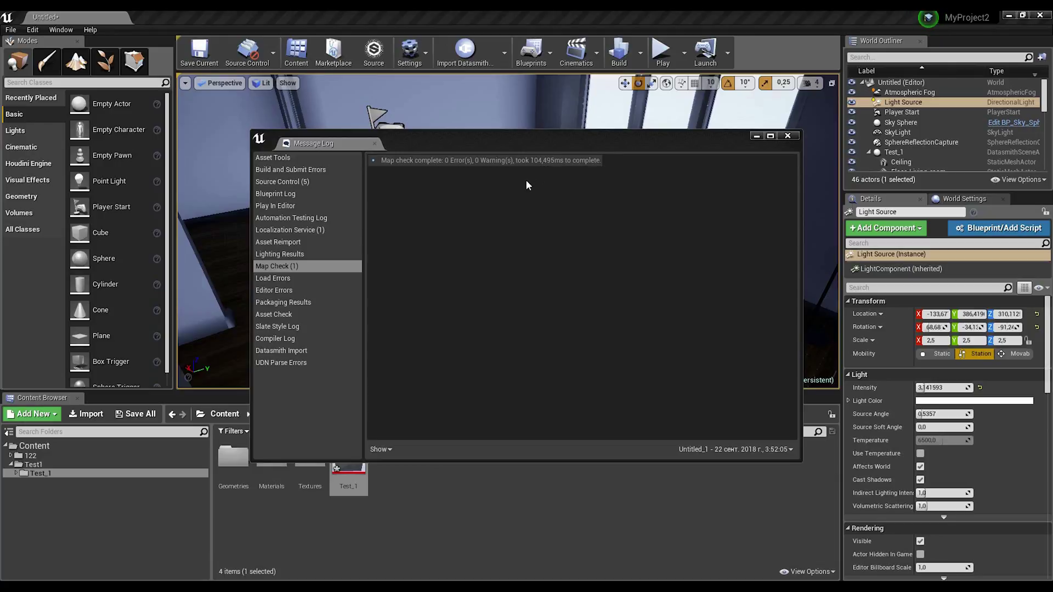
click(794, 137)
Inspect the built lighting on the room's walls, doorways and ceiling.
right_drag(576, 220, 379, 255)
right_drag(510, 255, 409, 230)
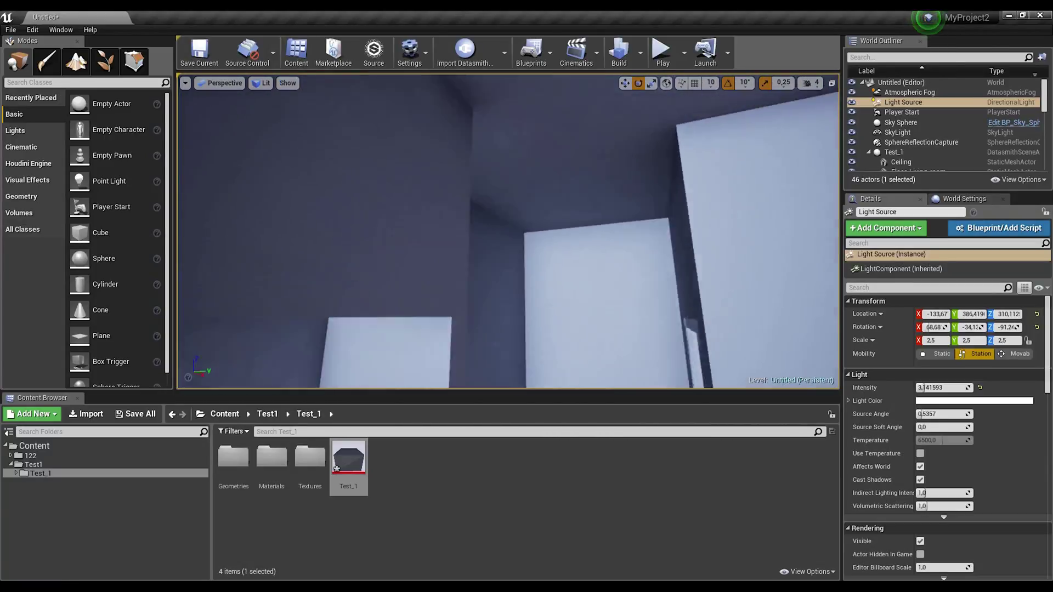
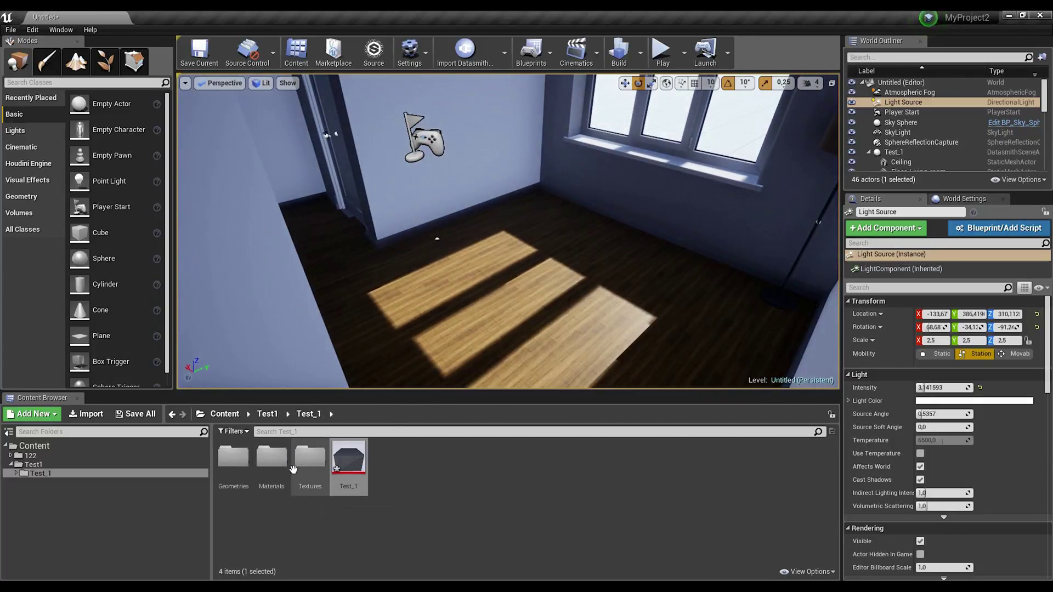
Examine the imported Wenge_Floor material's node graph and preview sphere in the Material Editor, and close it.
double_click(271, 458)
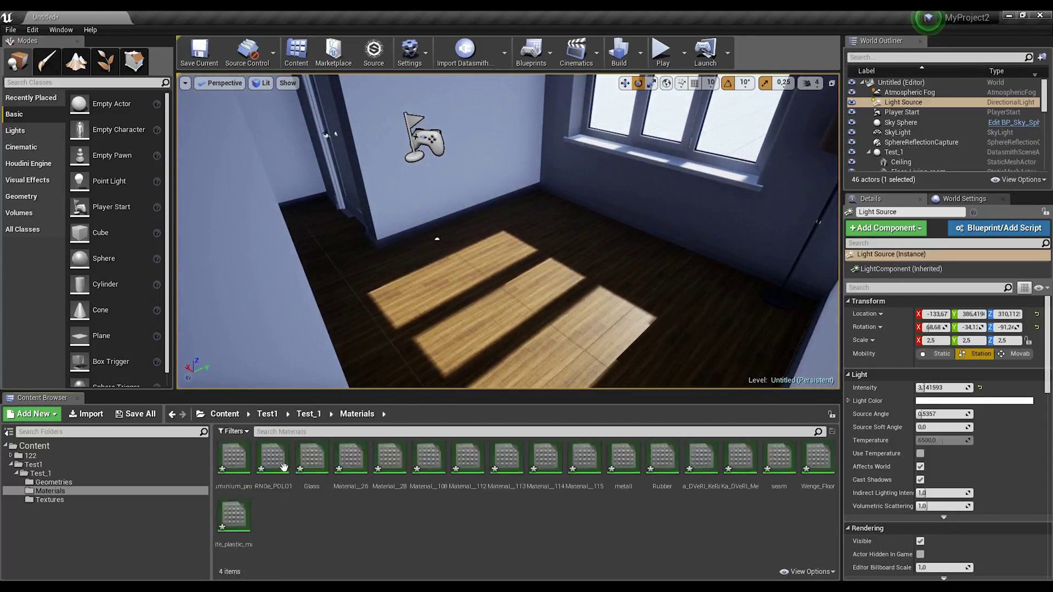
double_click(821, 456)
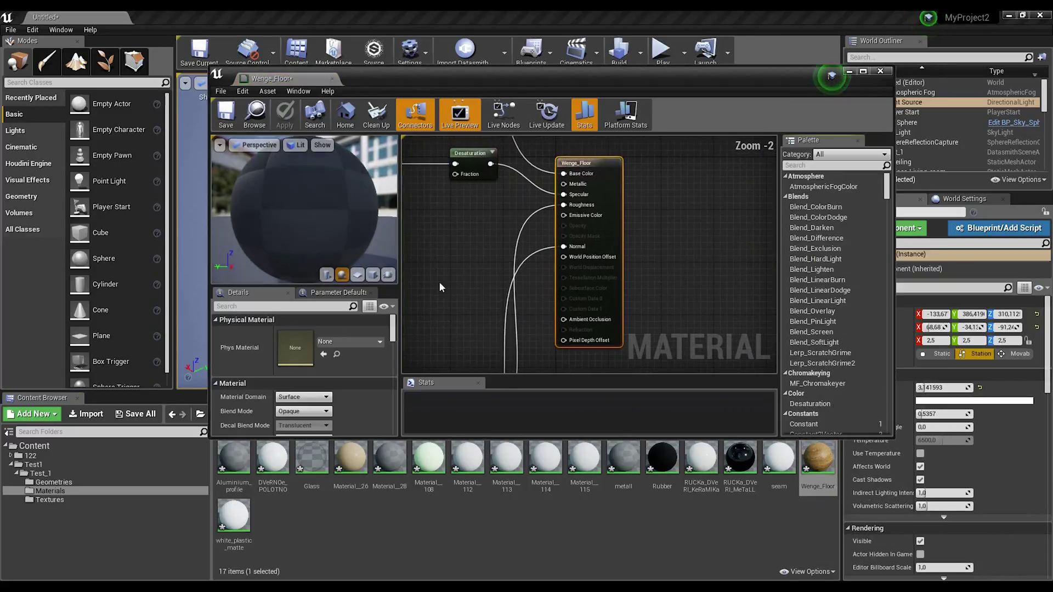
drag(472, 230, 481, 243)
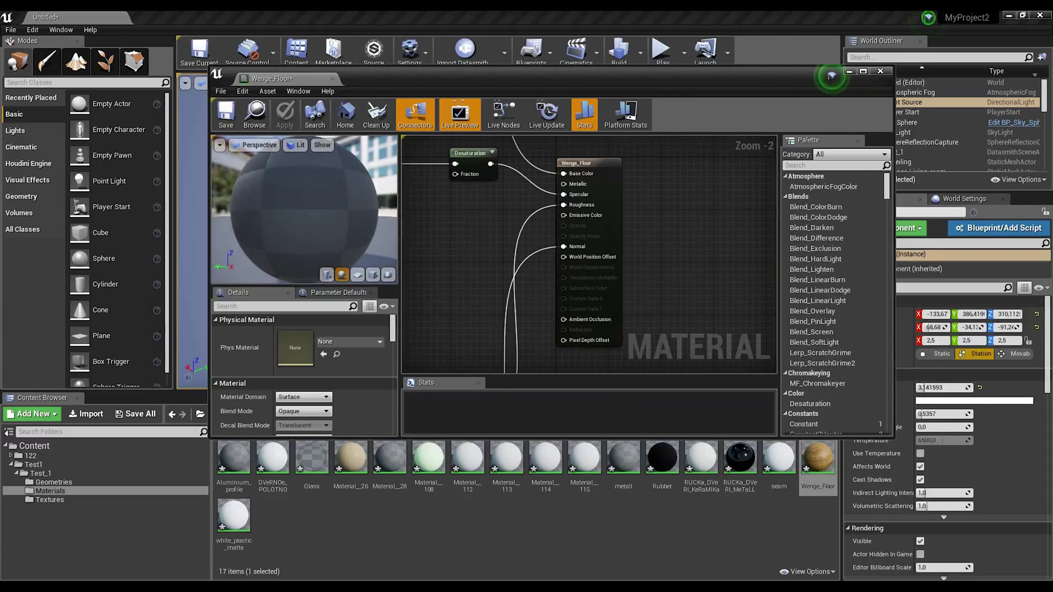
scroll(679, 300, down, 5)
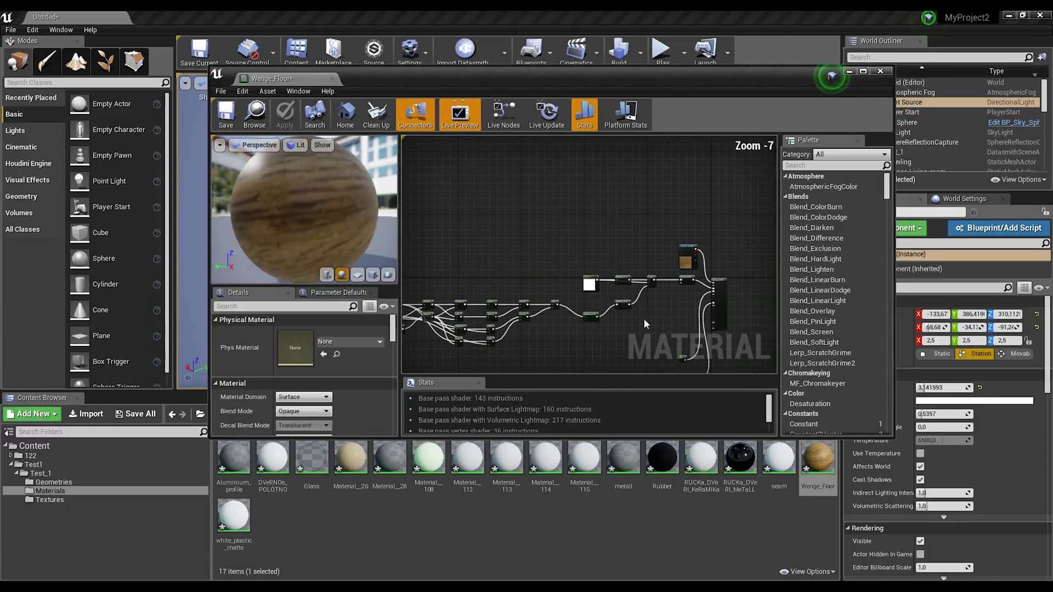
scroll(505, 308, up, 4)
drag(305, 219, 360, 192)
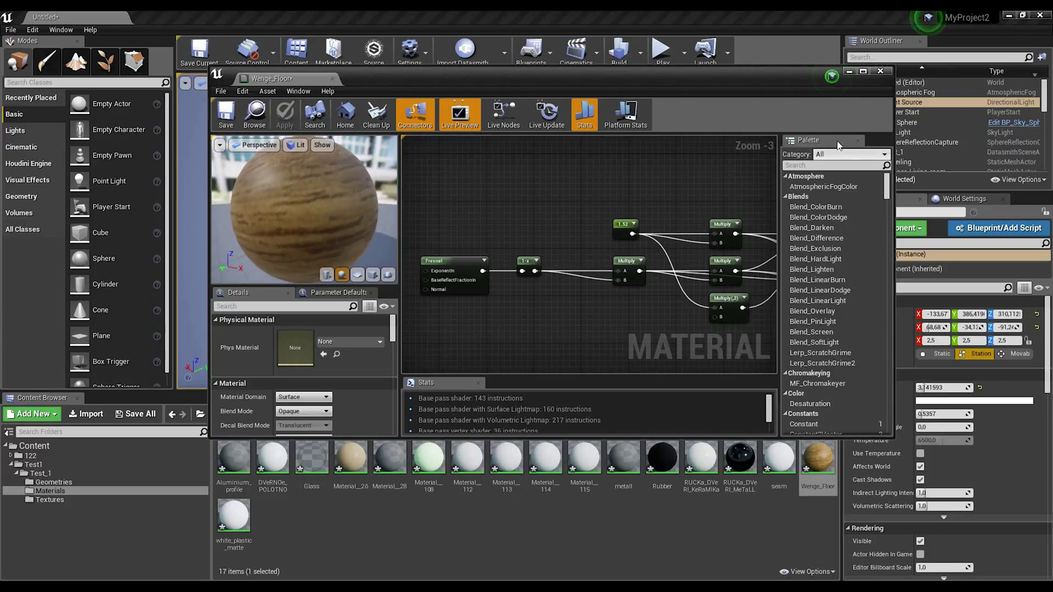
click(881, 70)
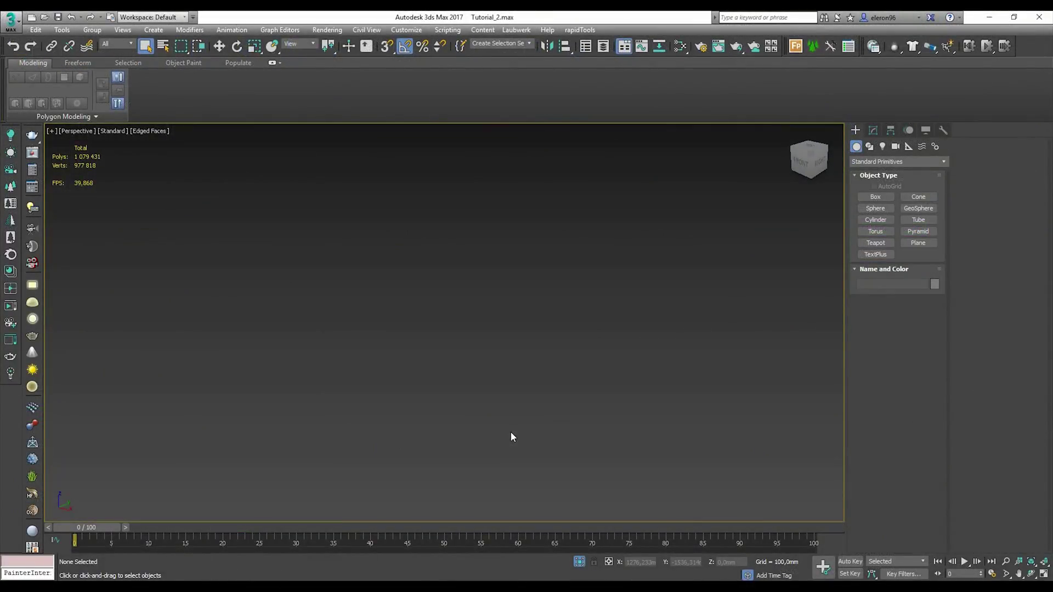
Switch to 3ds Max, show all four viewports and unhide all objects of the interior scene.
key(alt+w)
click(577, 239)
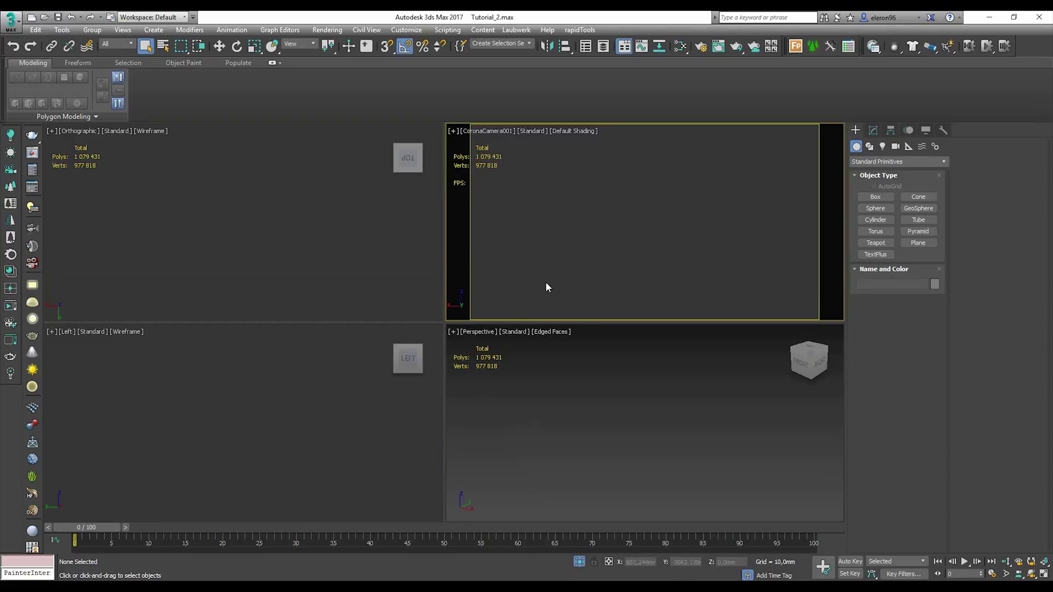
right_click(607, 226)
click(636, 179)
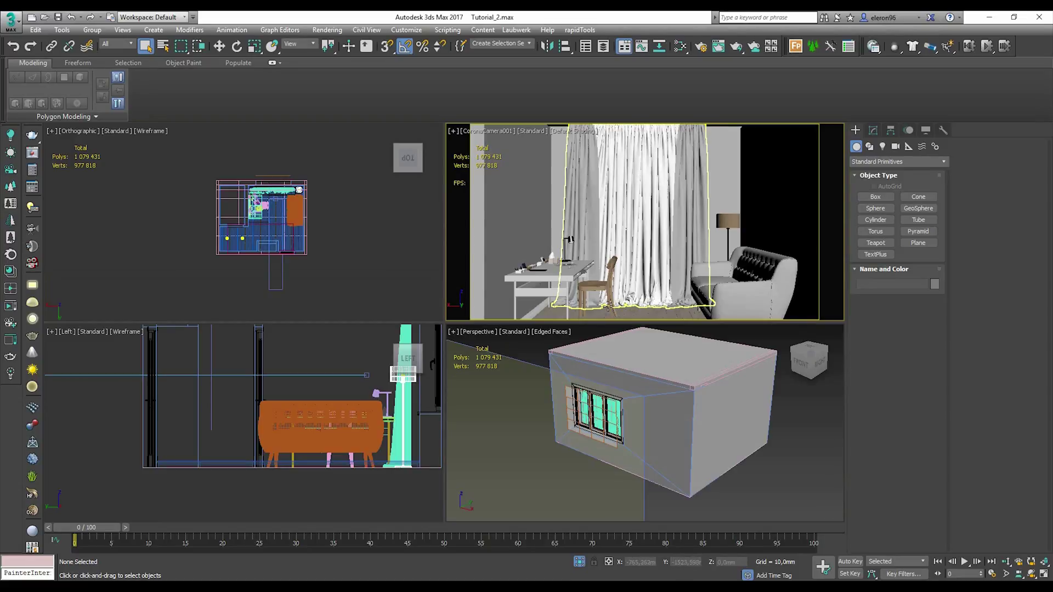
Select the sofa in the camera view and hide all unselected objects.
click(734, 295)
right_click(730, 282)
click(757, 210)
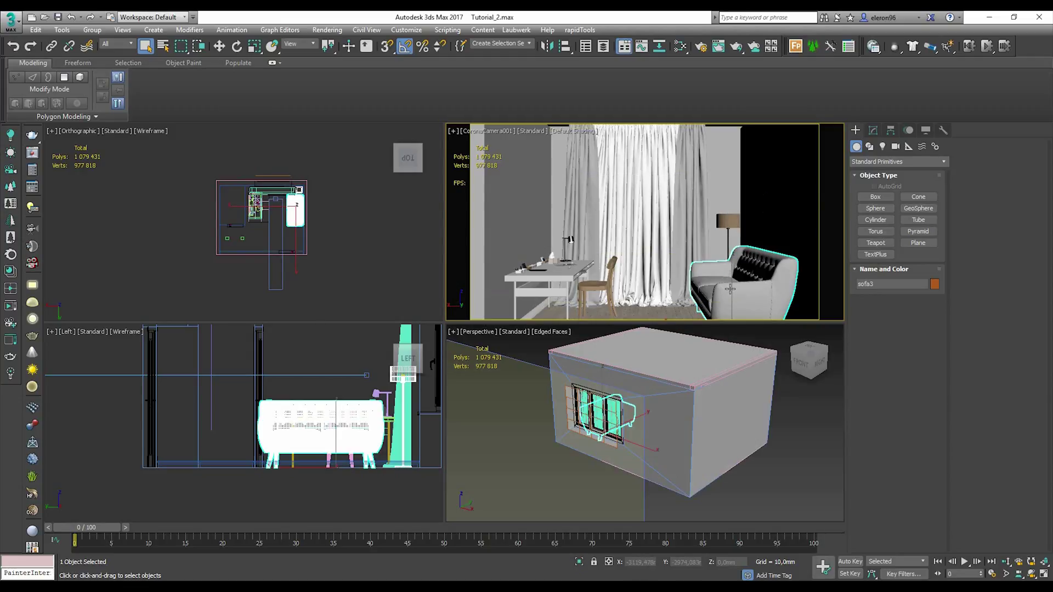
right_click(730, 286)
click(757, 198)
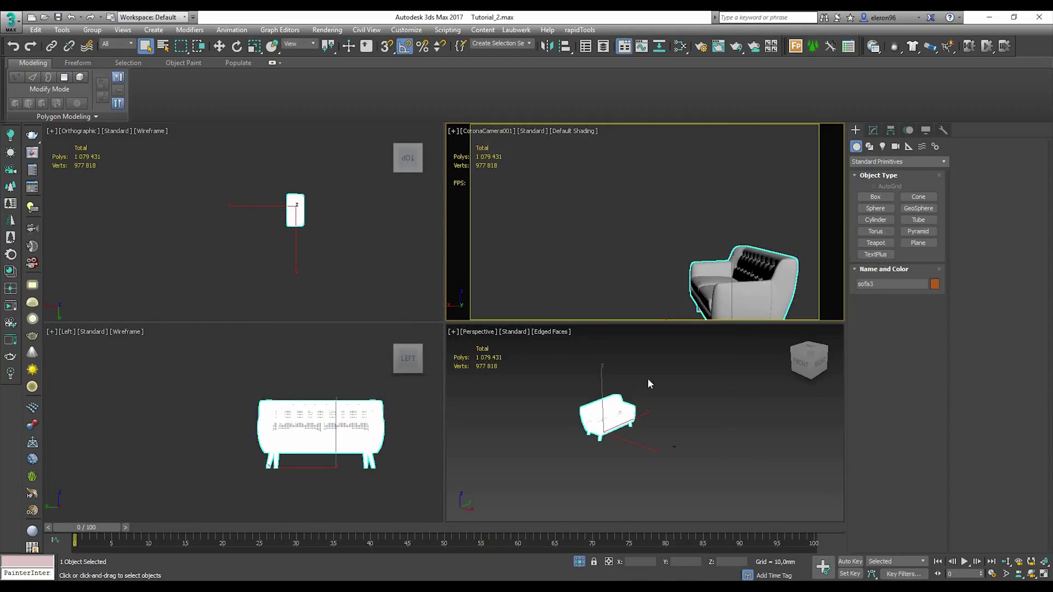
Export the sofa as an Unreal Datasmith file named "sofa" in the Export folder.
click(11, 21)
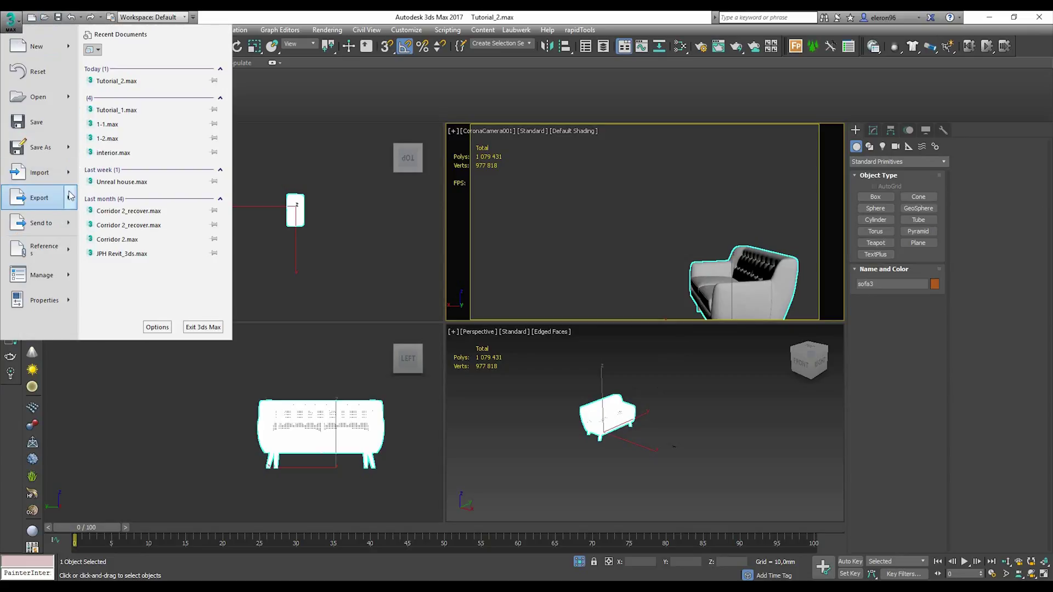
mouse_move(72, 200)
click(137, 101)
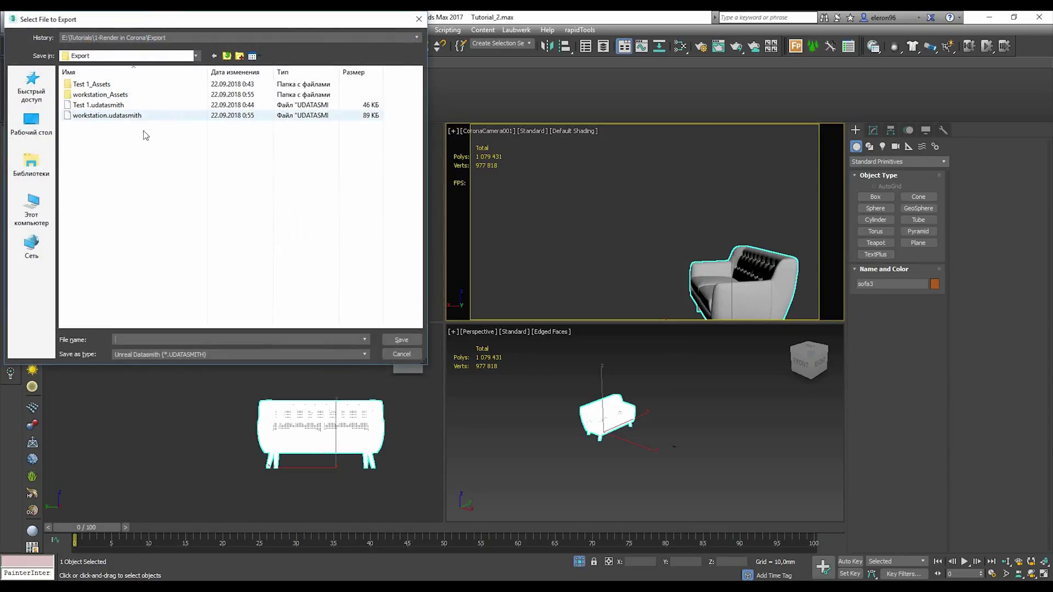
click(121, 116)
click(151, 253)
click(199, 340)
text(sofa)
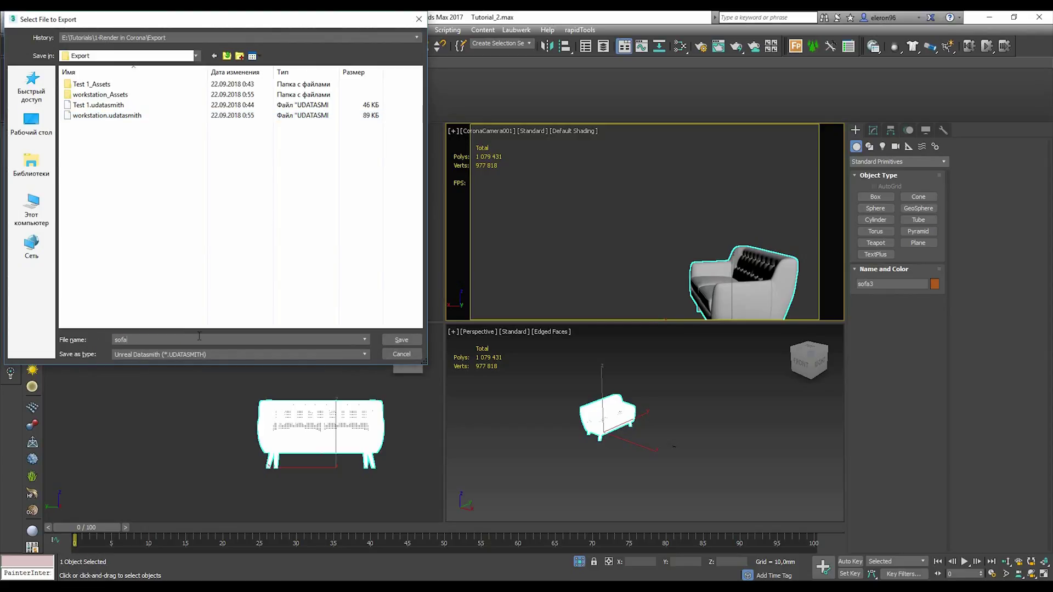
click(402, 339)
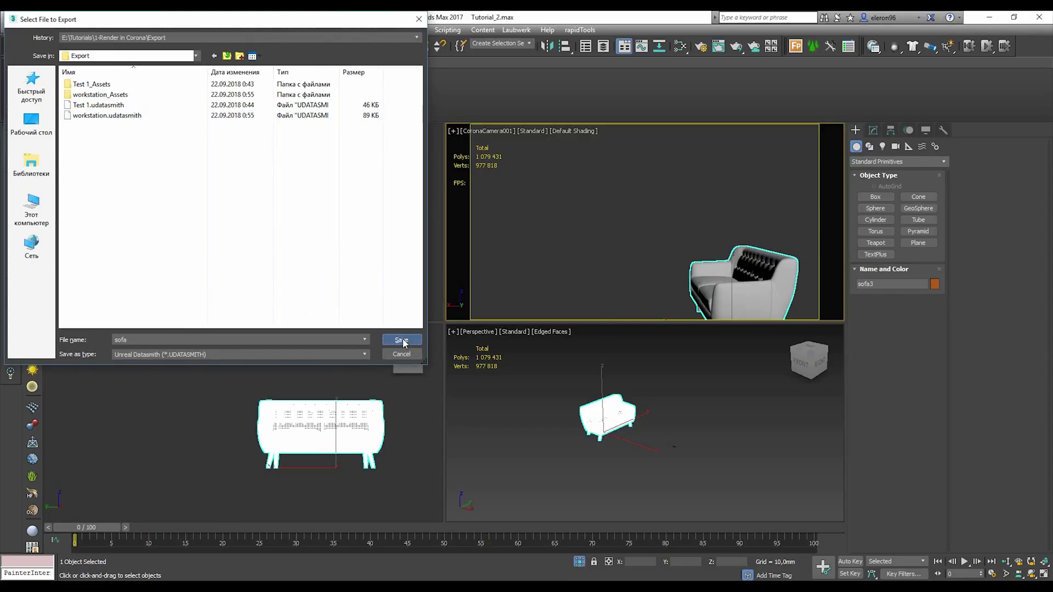
click(514, 330)
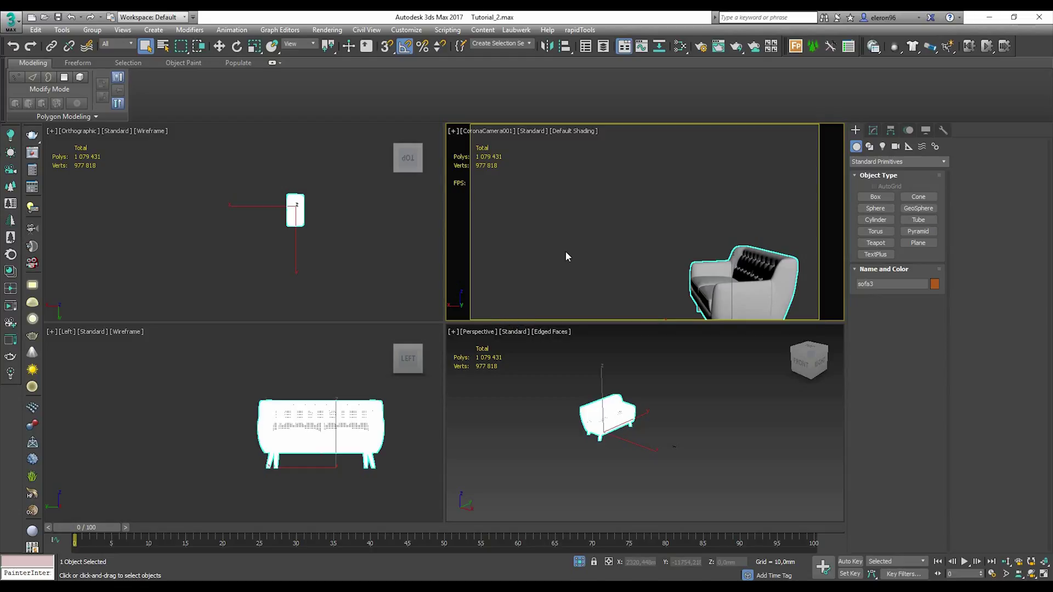
Switch to Unreal Editor and choose sofa.udatasmith from Tutorials > 1-Render in Corona > Export on drive E for Datasmith import.
click(990, 21)
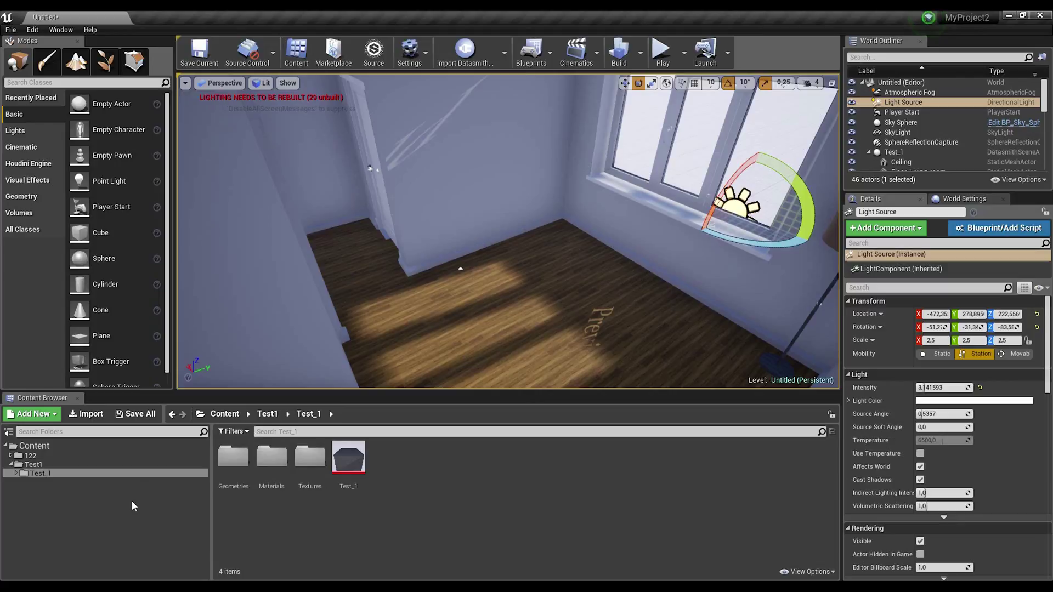
click(81, 494)
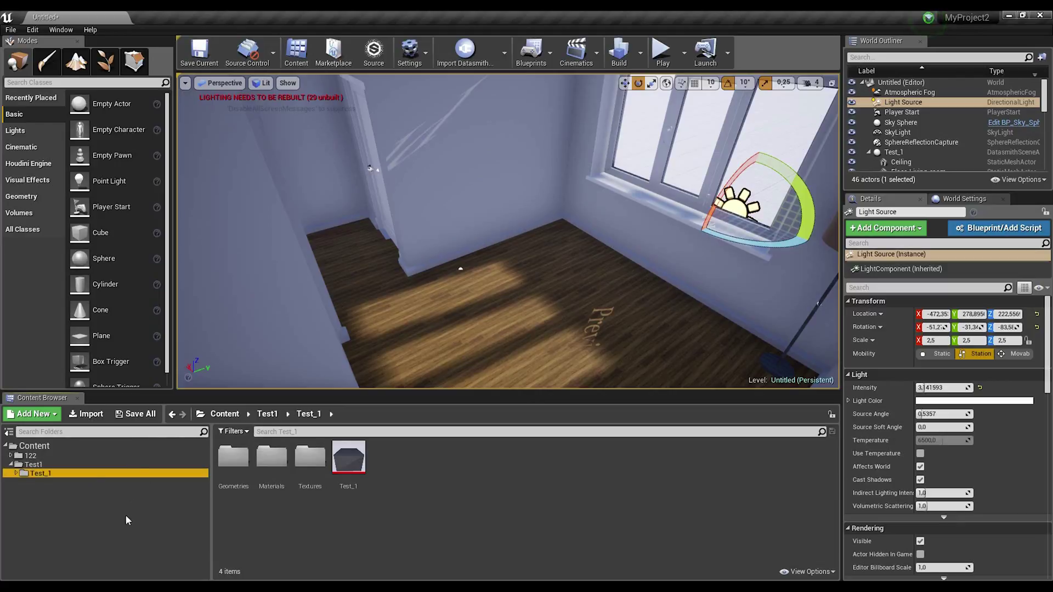
click(465, 52)
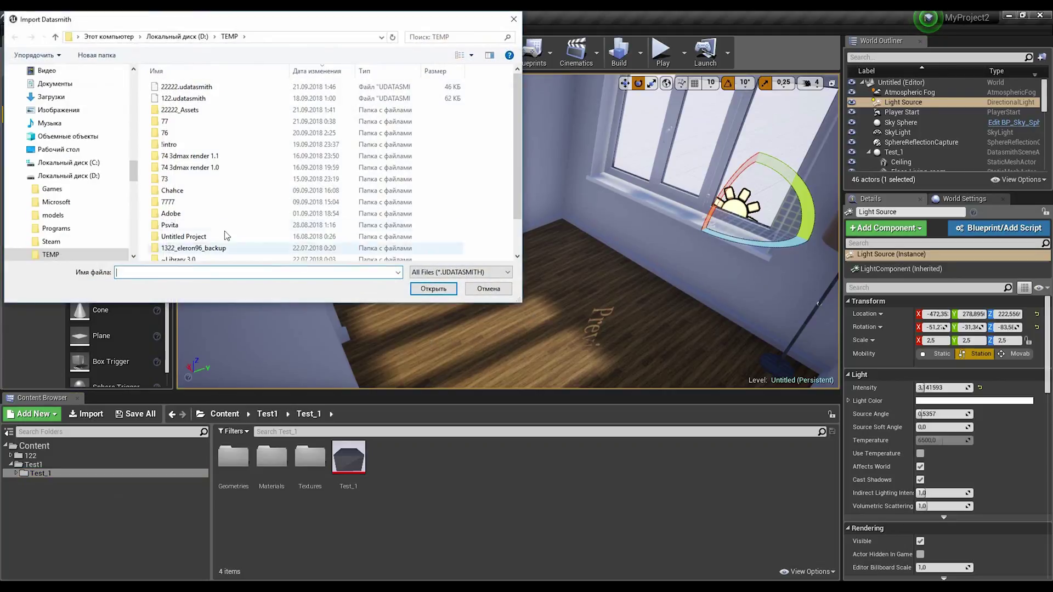
click(181, 36)
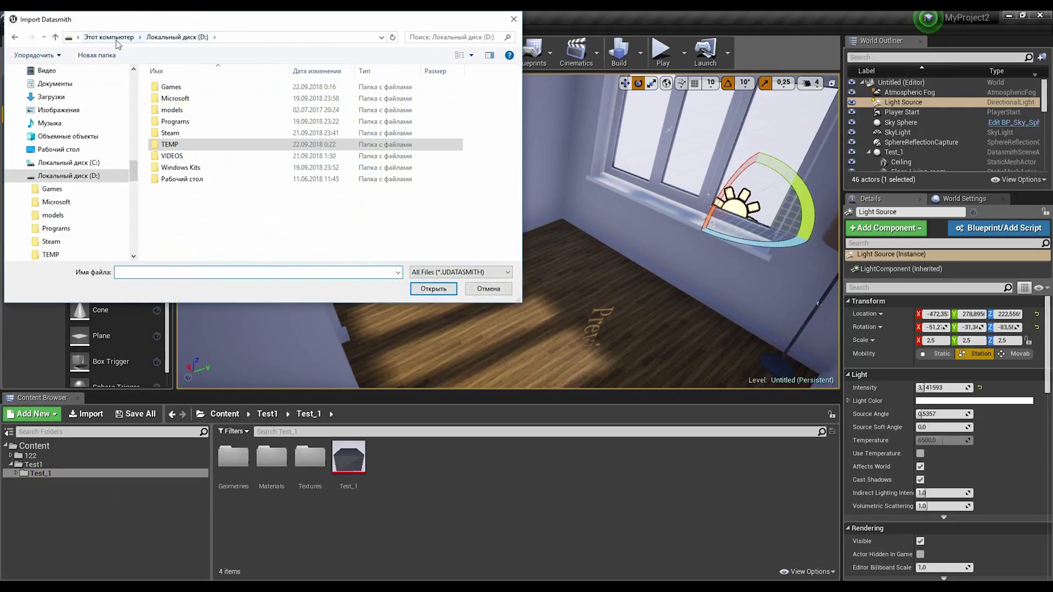
click(112, 37)
scroll(198, 256, down, 1)
double_click(197, 256)
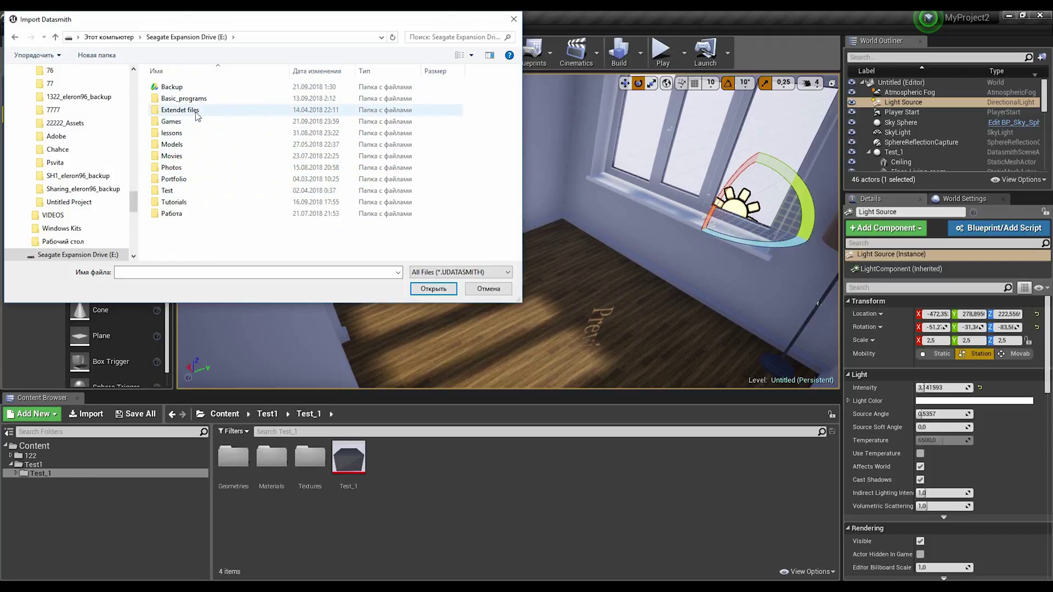
double_click(193, 203)
double_click(197, 89)
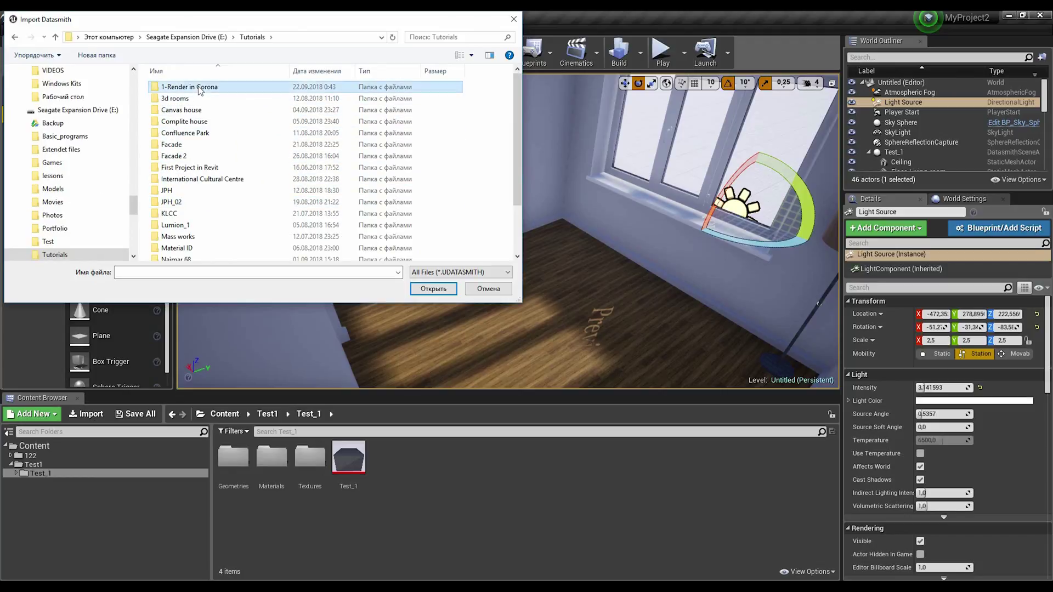
double_click(188, 100)
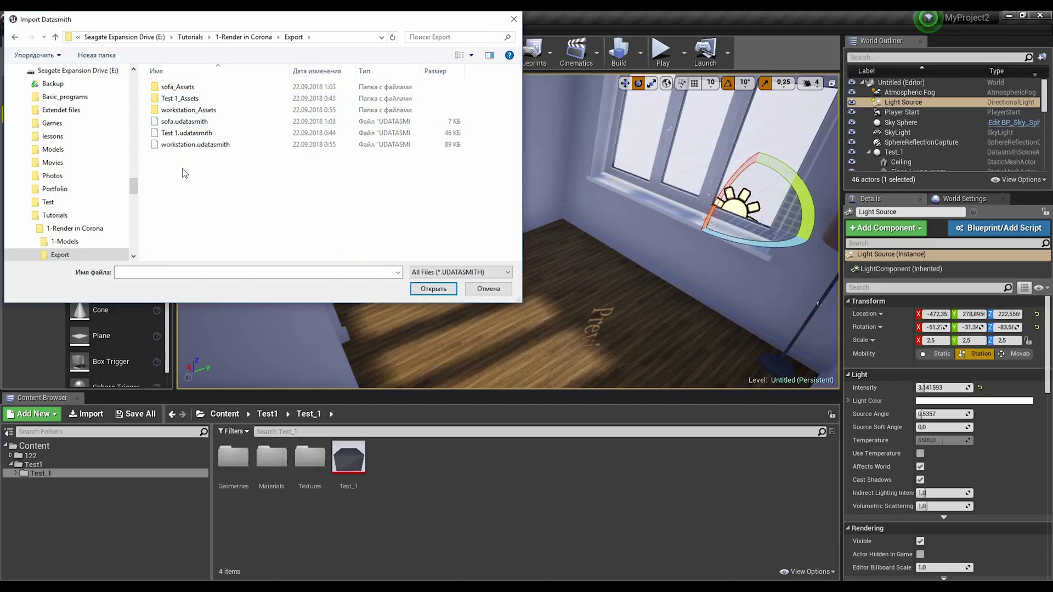
click(242, 123)
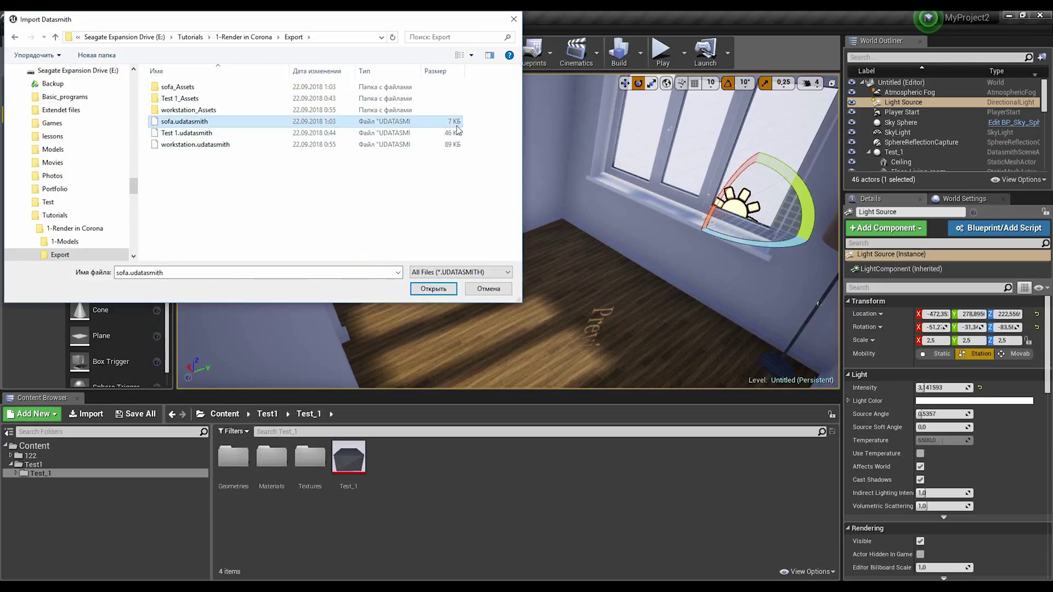
click(439, 291)
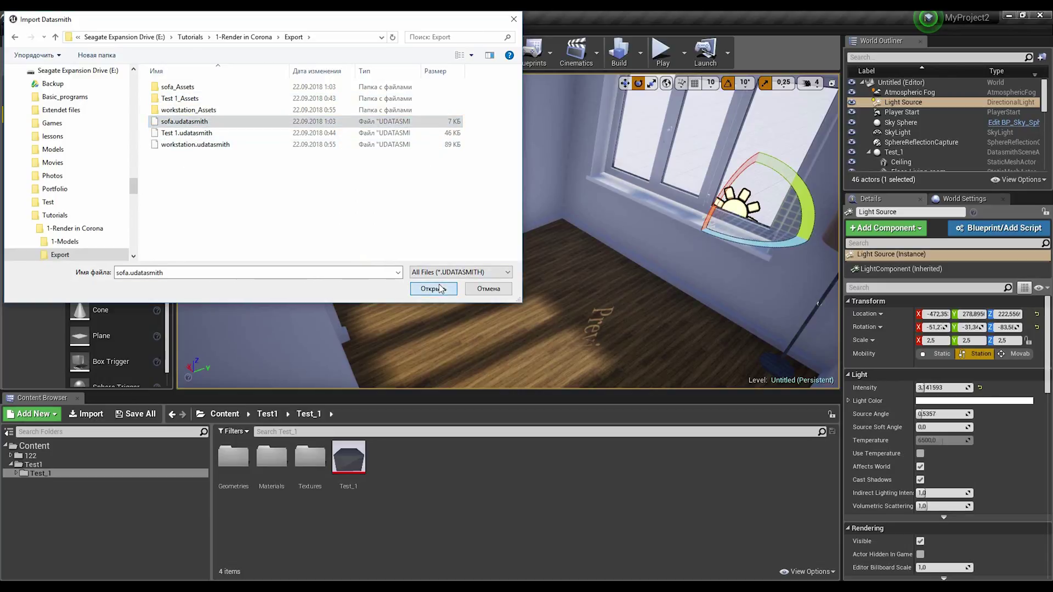
Import the sofa into the Test1 folder with only geometry and materials & textures, using lightmap resolutions from 128 to 512.
click(438, 224)
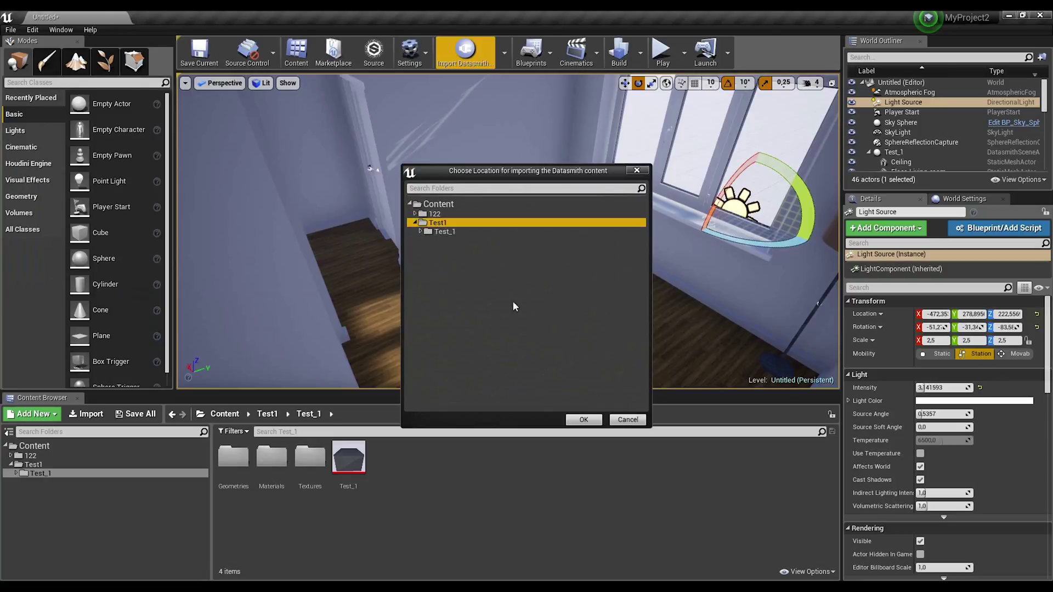
click(582, 420)
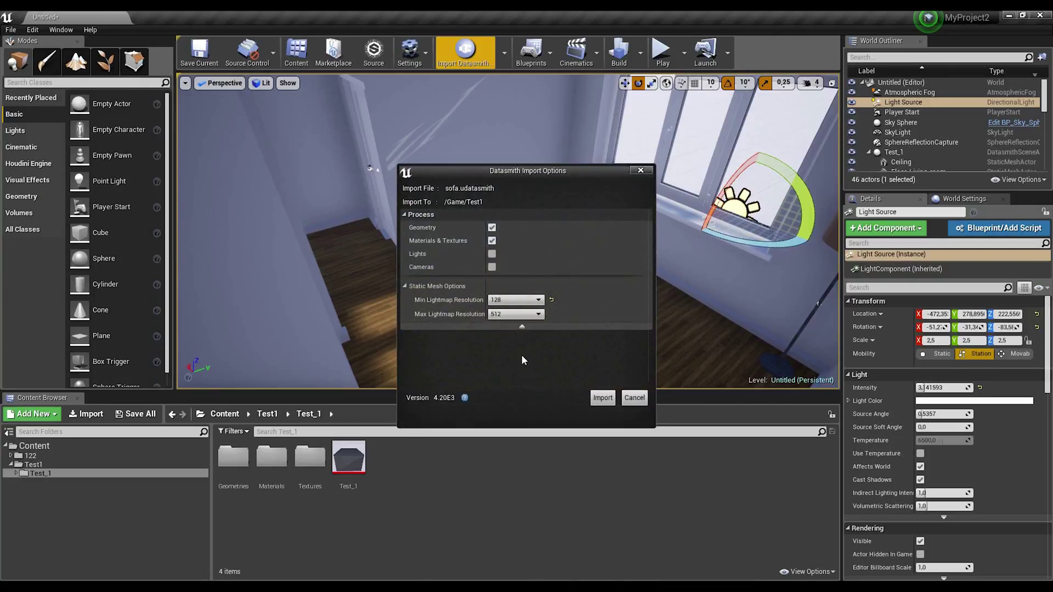
click(602, 398)
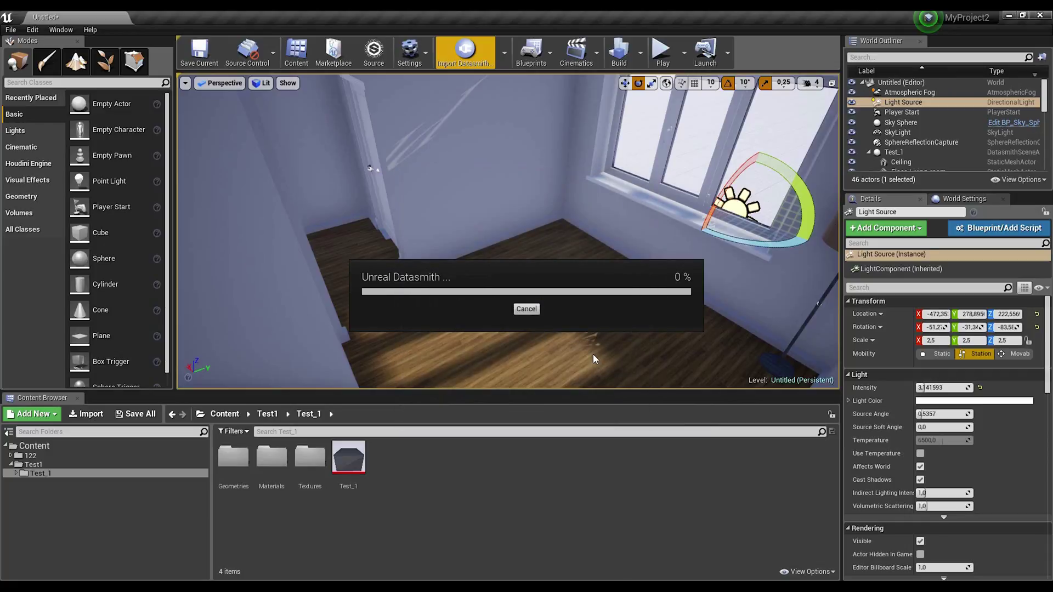
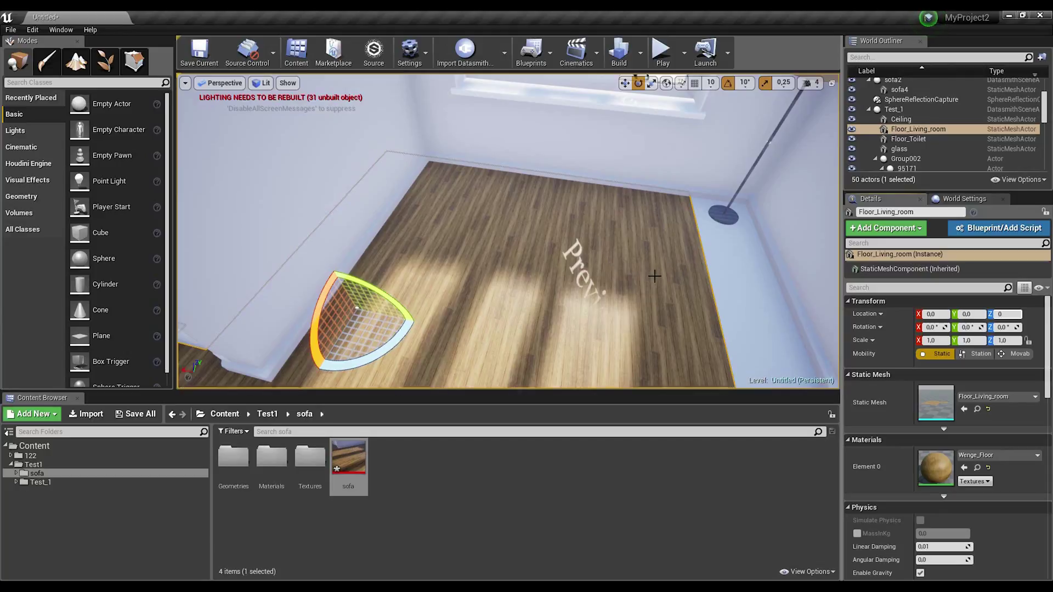
Set the Walls actor's location to 0, 0, 0 and view the building from outside.
click(357, 307)
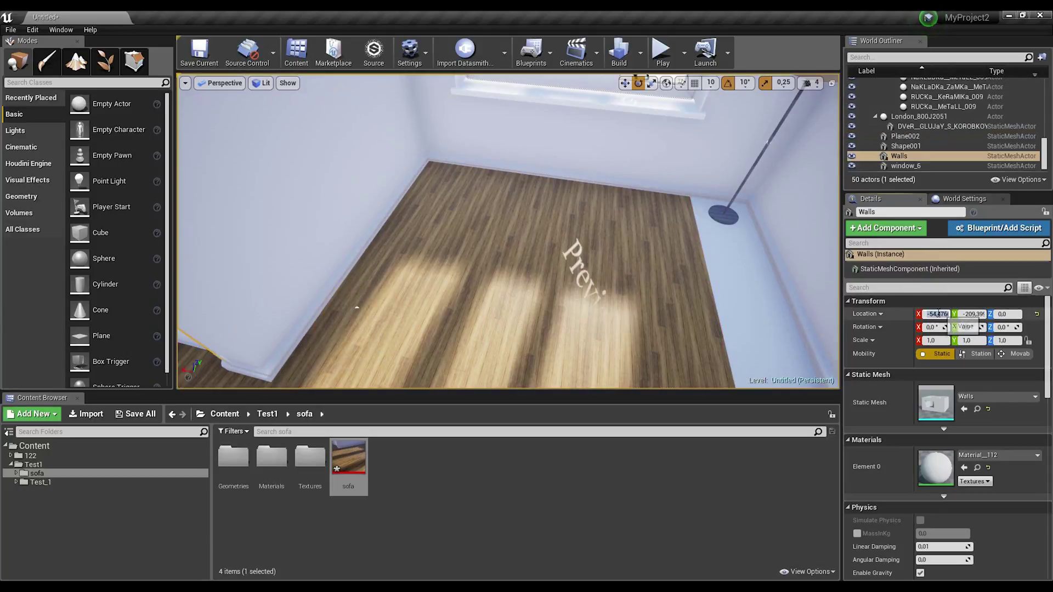
key(Tab)
text(0)
key(Tab)
text(0)
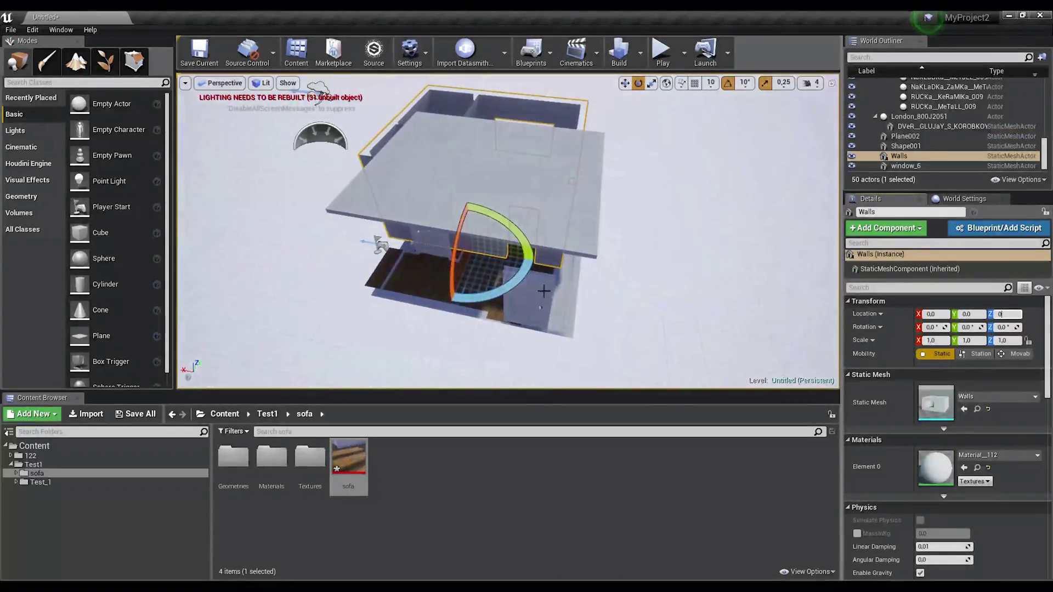
click(647, 357)
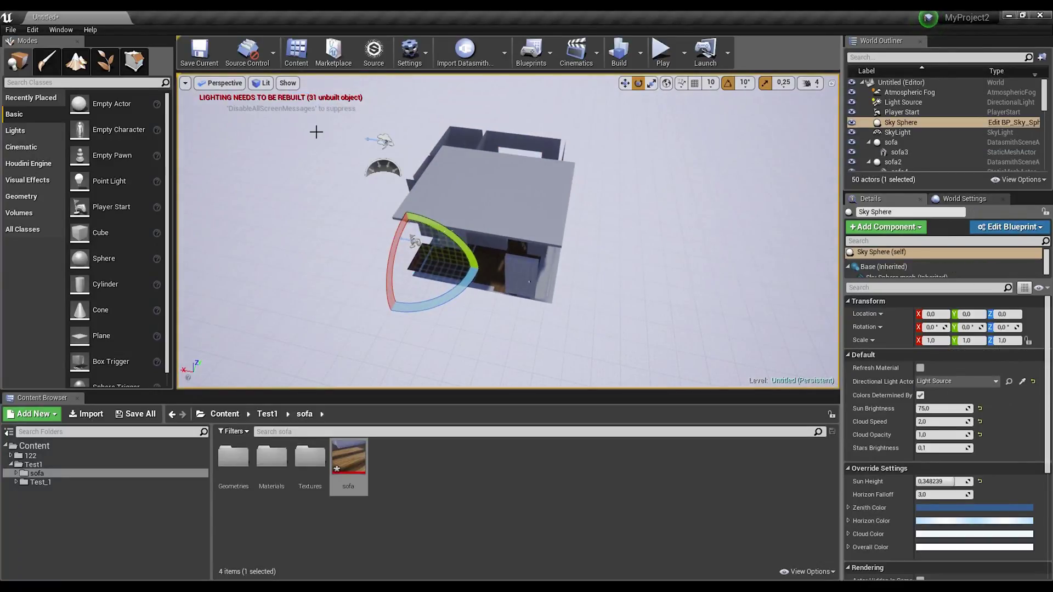
right_drag(354, 115, 333, 116)
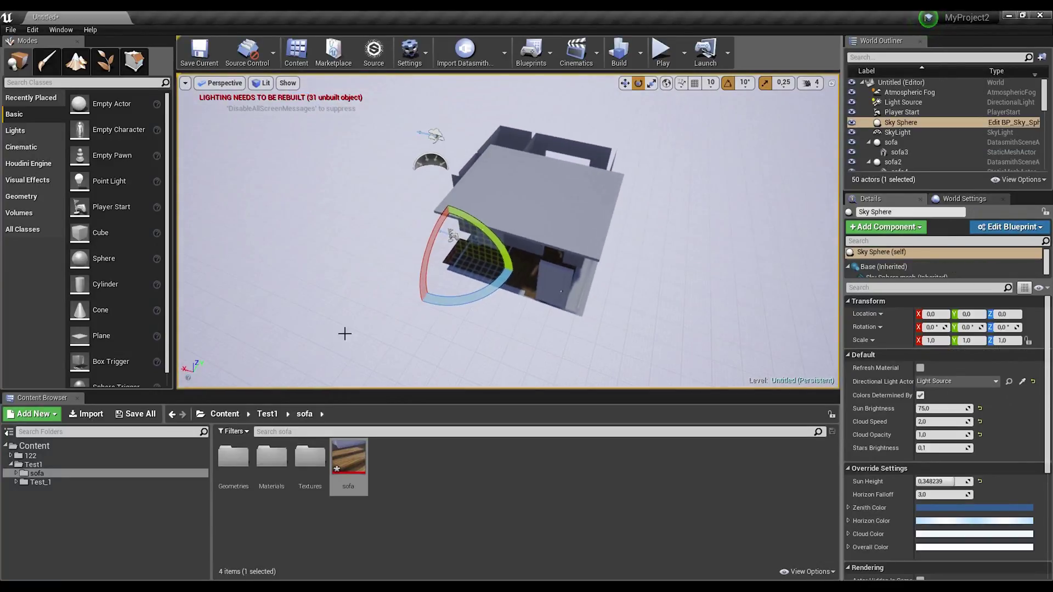
Select the Test_1 Datasmith scene instead of the ceiling and zero its X, Y and Z location.
click(548, 214)
scroll(514, 224, down, 2)
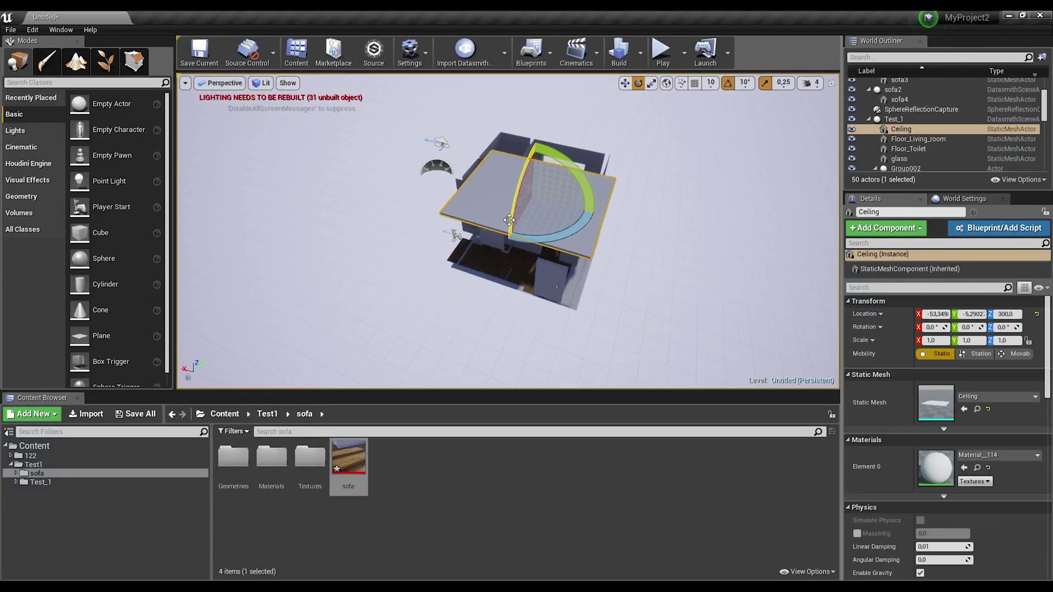
right_drag(490, 157, 495, 154)
right_drag(459, 188, 467, 174)
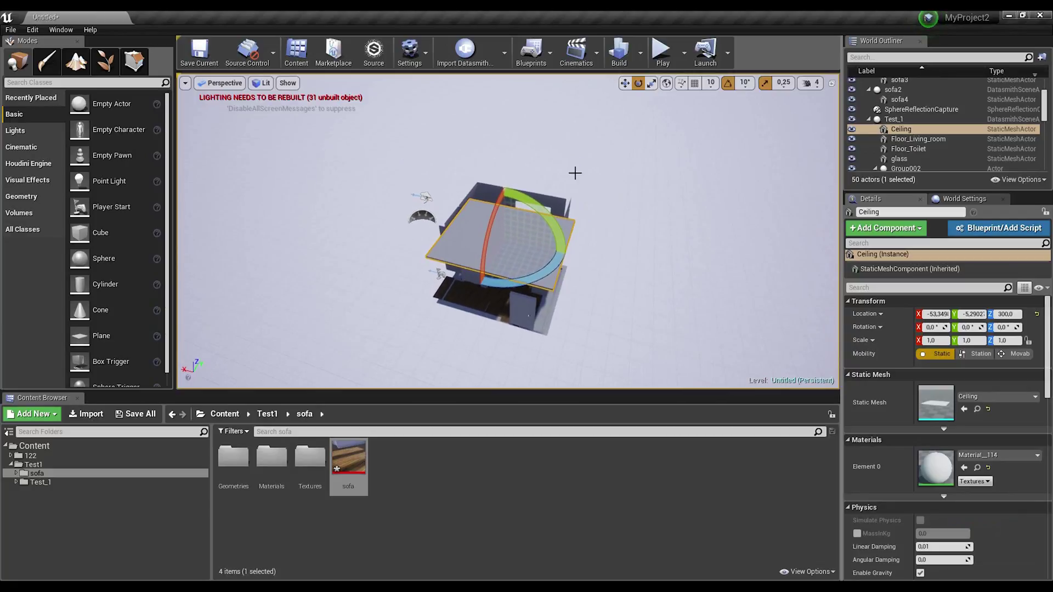
click(901, 120)
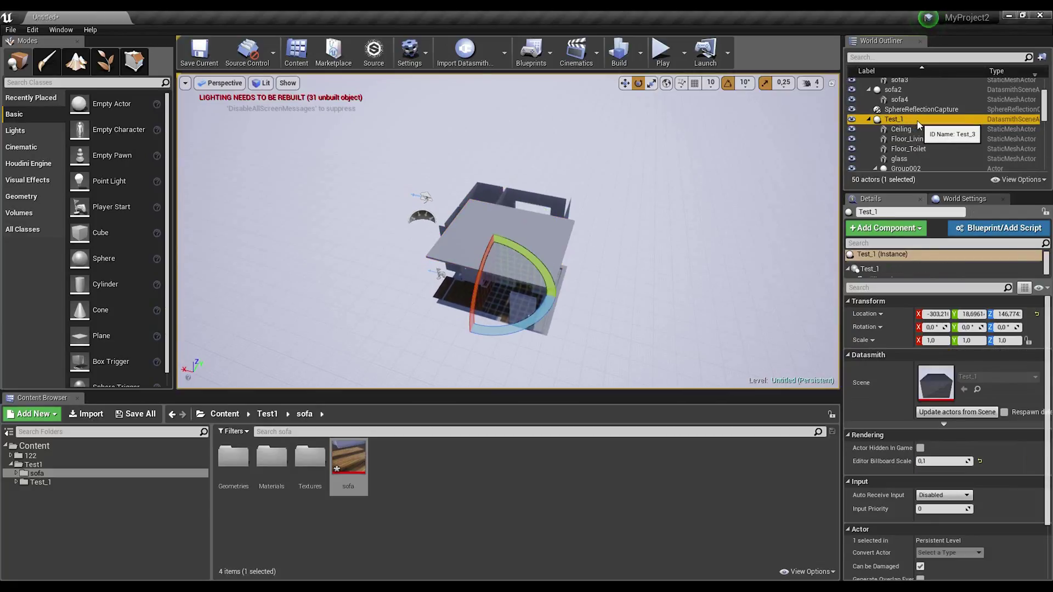
text(0)
click(974, 314)
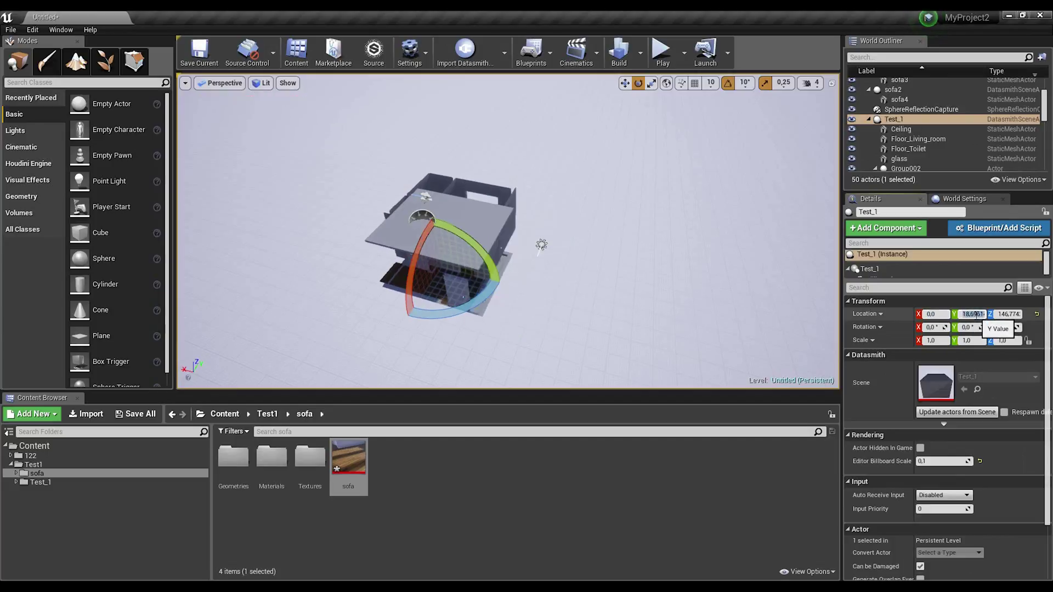
click(696, 277)
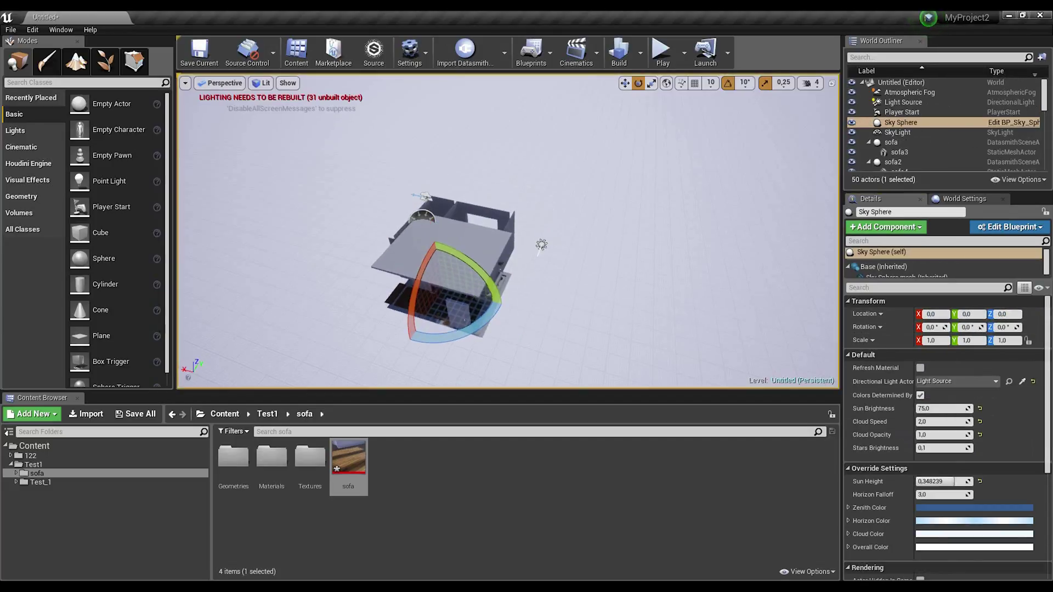
Undo the location changes made to the Test_1 scene and the Walls actor.
key(ctrl+z)
key(ctrl+z)
key(ctrl+z)
key(ctrl+z)
key(ctrl+z)
key(ctrl+z)
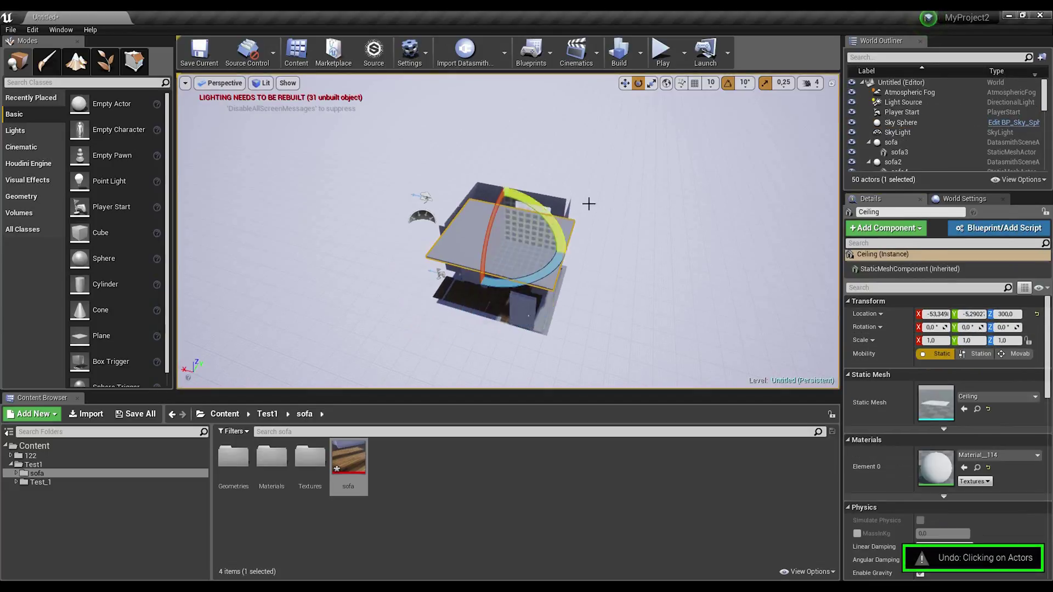
key(ctrl+z)
key(ctrl+z)
key(ctrl+z)
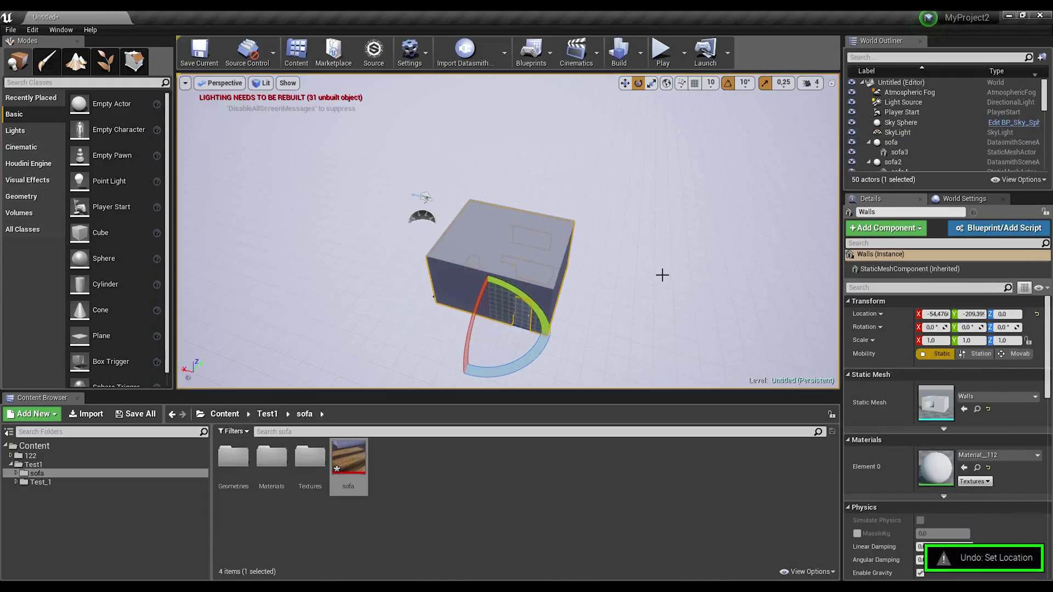
Set the Test_1 scene's location to 0, 0, 0 and check the living room floor against the sofa.
scroll(902, 160, down, 2)
click(907, 145)
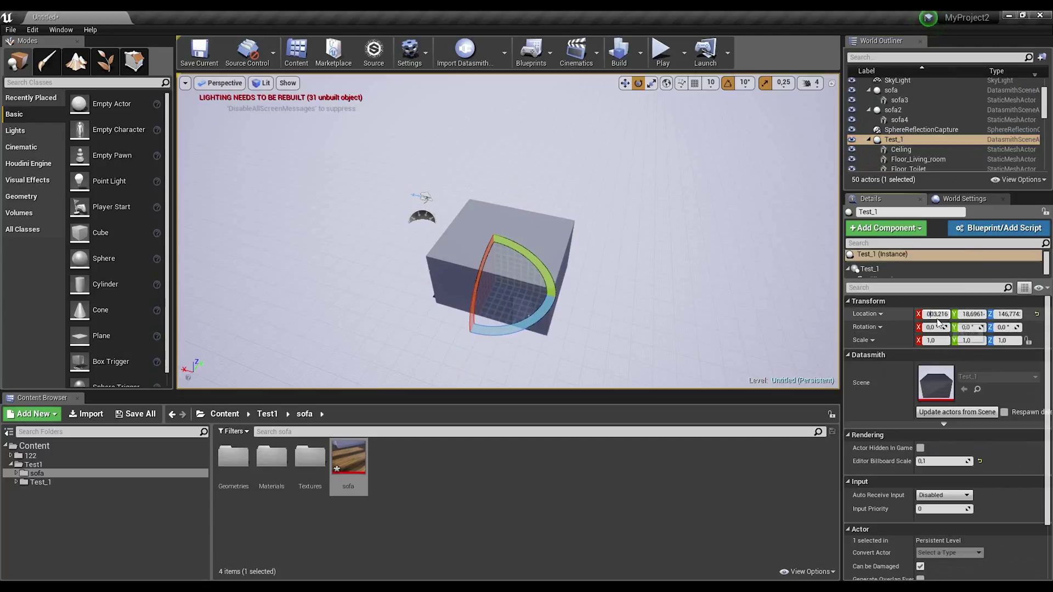
key(Return)
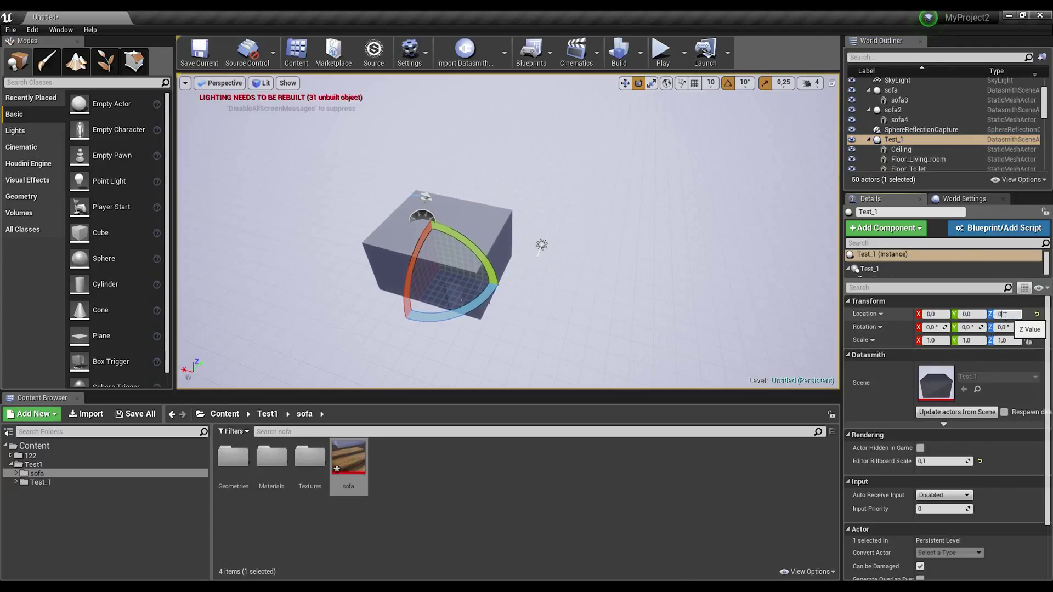
click(663, 315)
right_drag(571, 287, 686, 264)
key(w)
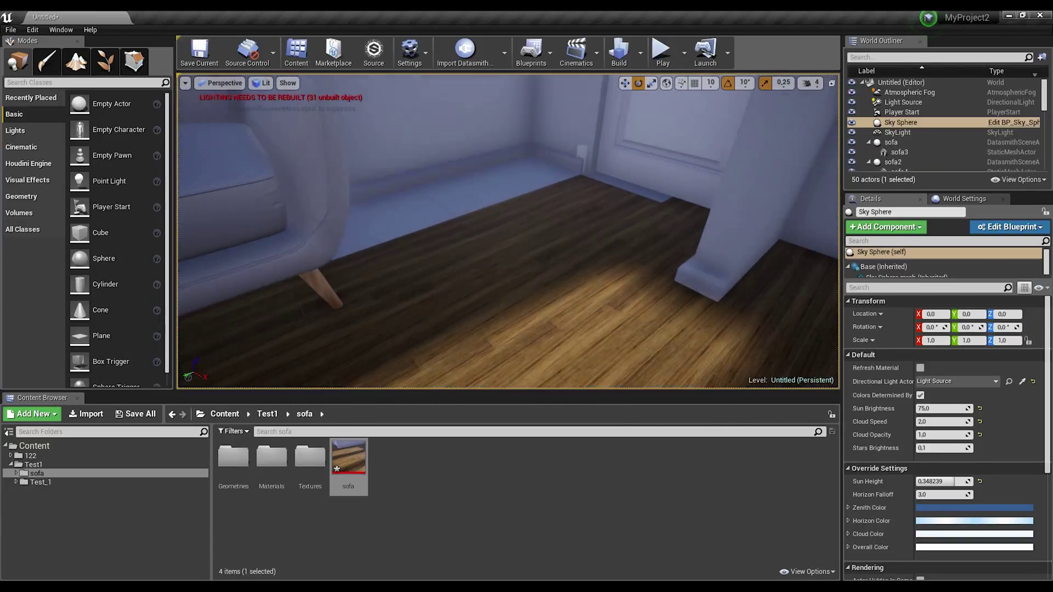
click(573, 214)
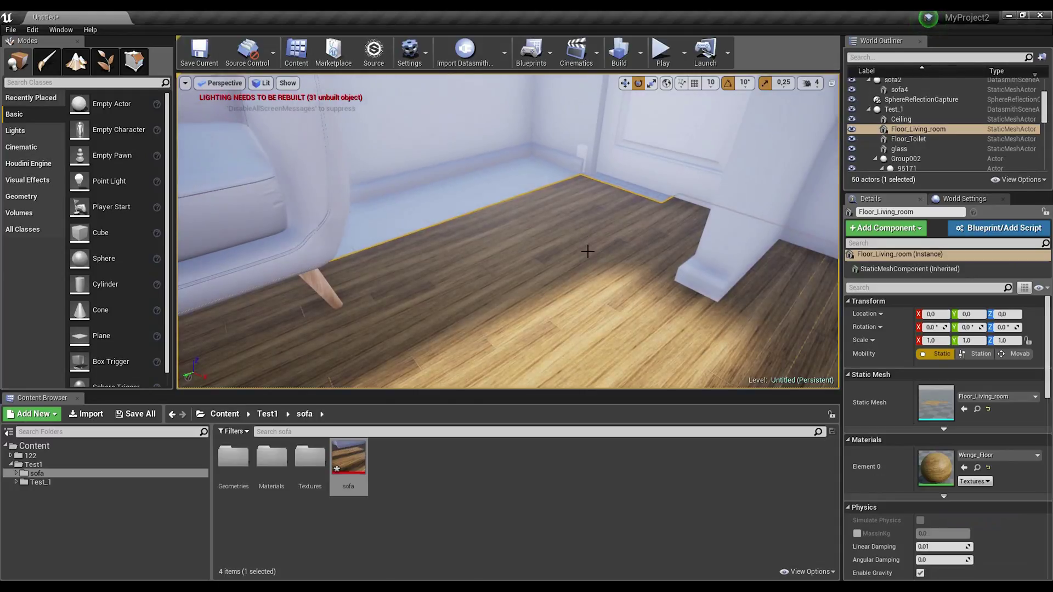
Undo the Test_1 scene's relocation and view the building from outside.
key(ctrl+z)
key(ctrl+z)
key(ctrl+z)
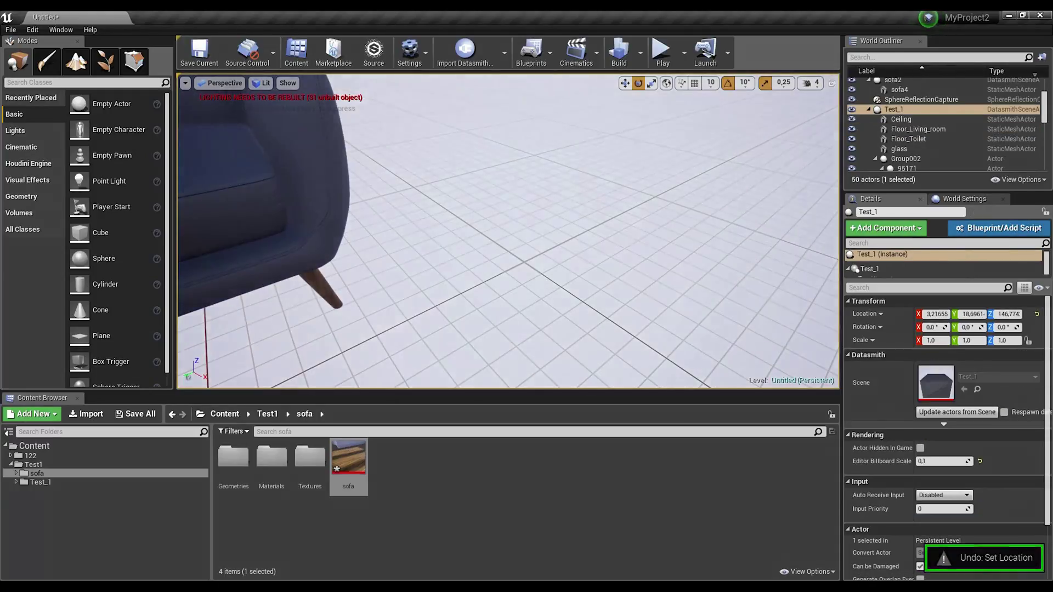
right_drag(558, 265, 439, 264)
key(f)
mouse_move(646, 281)
right_down()
mouse_move(630, 294)
mouse_move(647, 281)
right_up()
key(w)
key(ctrl+z)
key(ctrl+z)
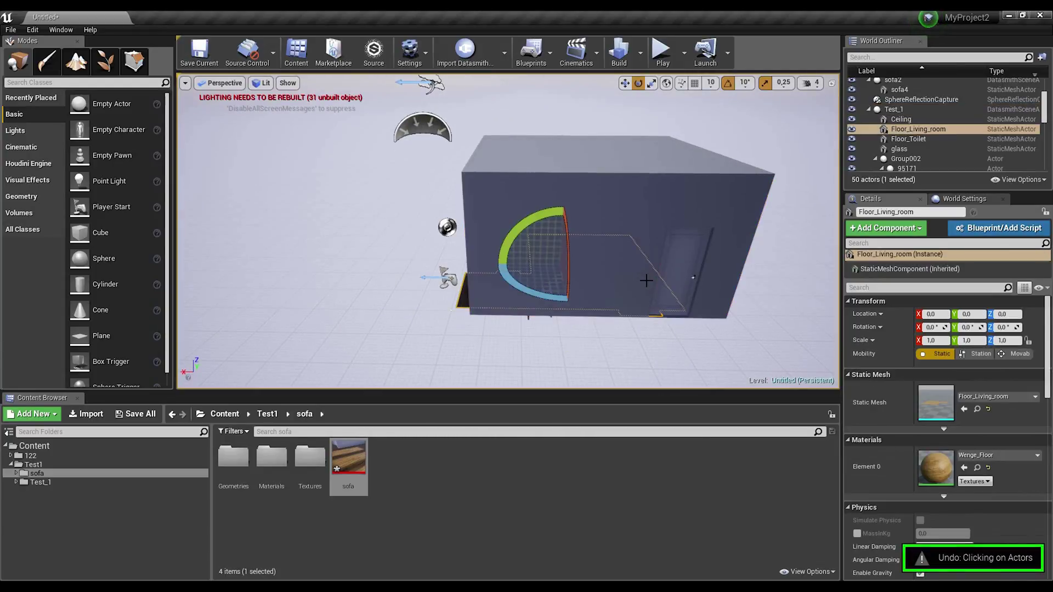
Set the Test_1 scene's X, Y and Z location to 0 and check that the sofa scene shares the same origin.
right_drag(653, 283, 761, 271)
scroll(902, 127, up, 3)
click(902, 122)
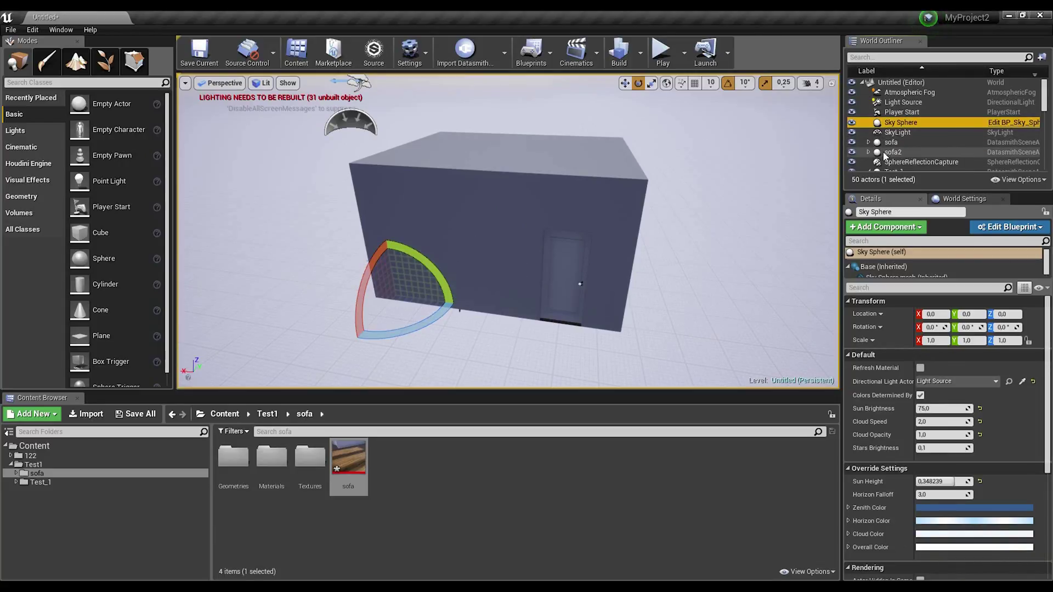
scroll(897, 151, down, 1)
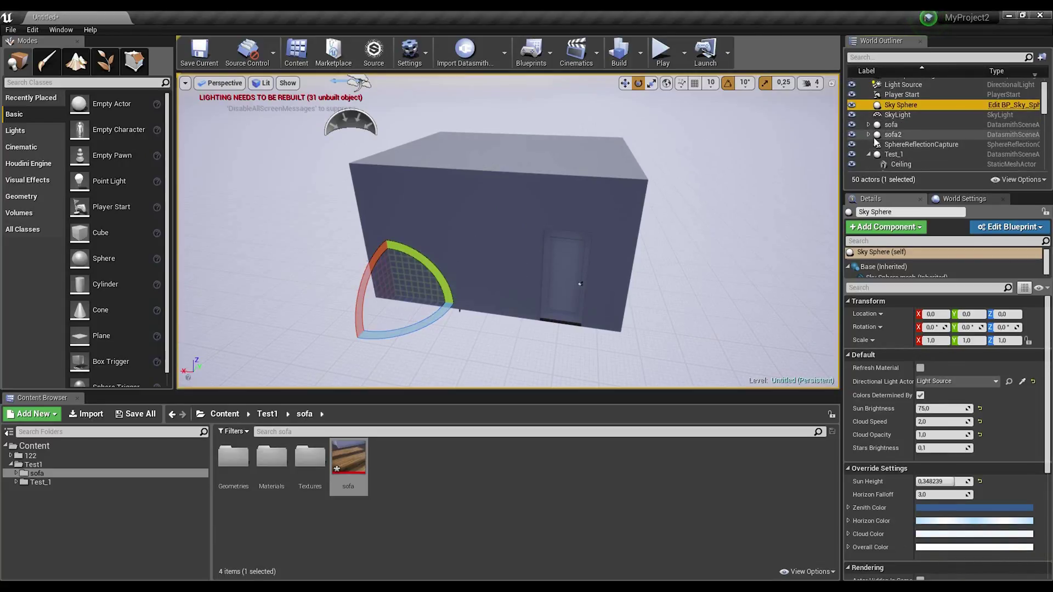
click(899, 155)
text(0)
click(972, 314)
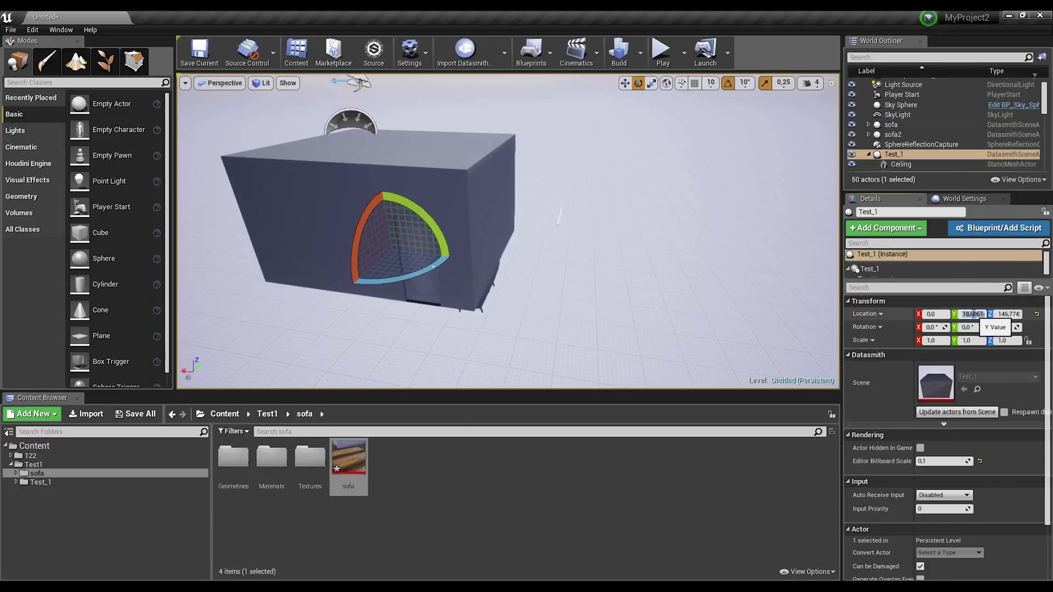
text(0)
click(1011, 314)
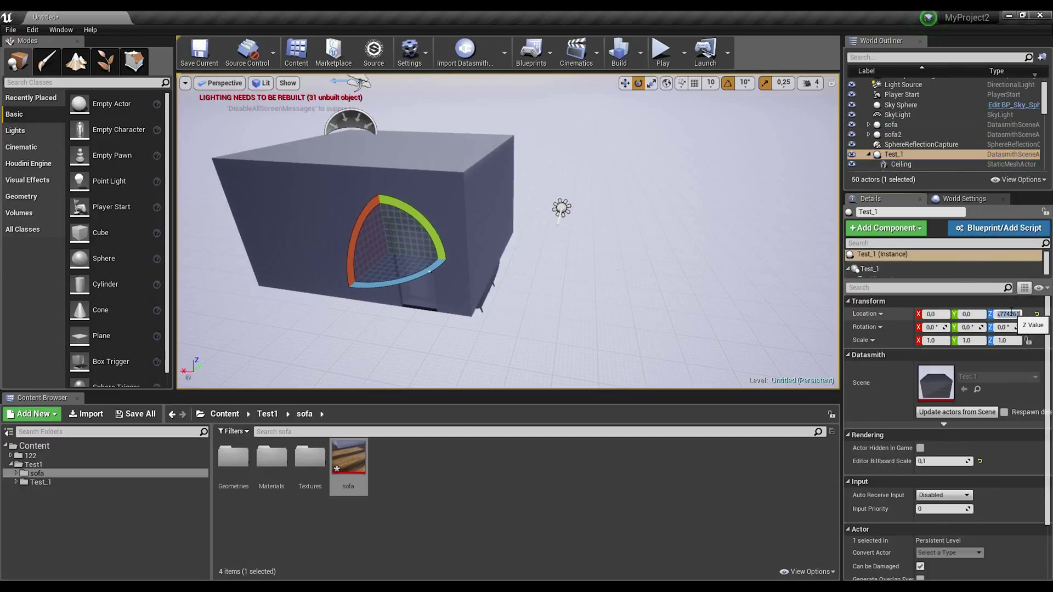
key(Return)
click(901, 104)
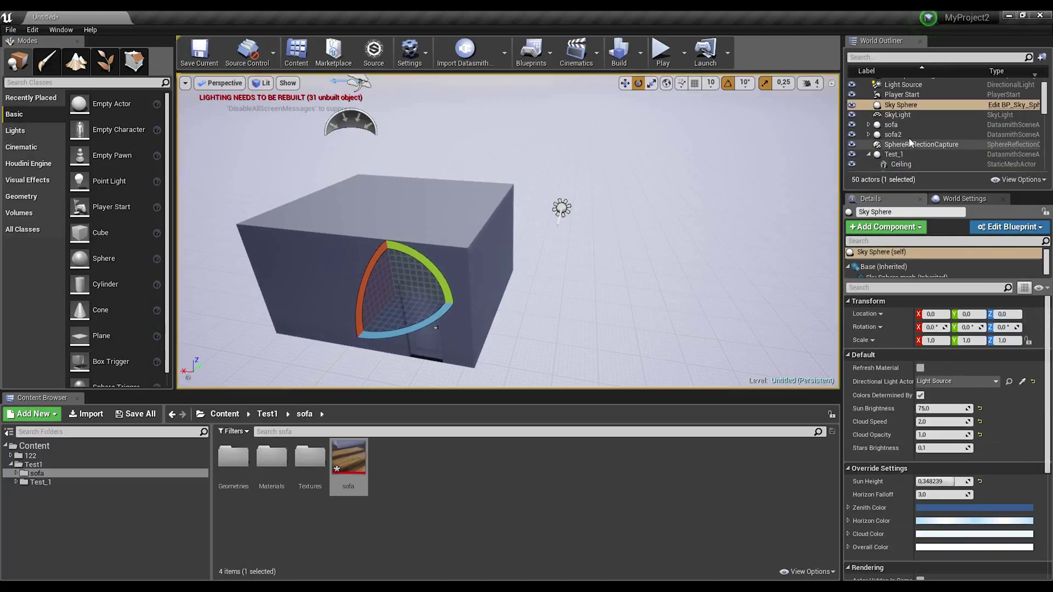
click(895, 125)
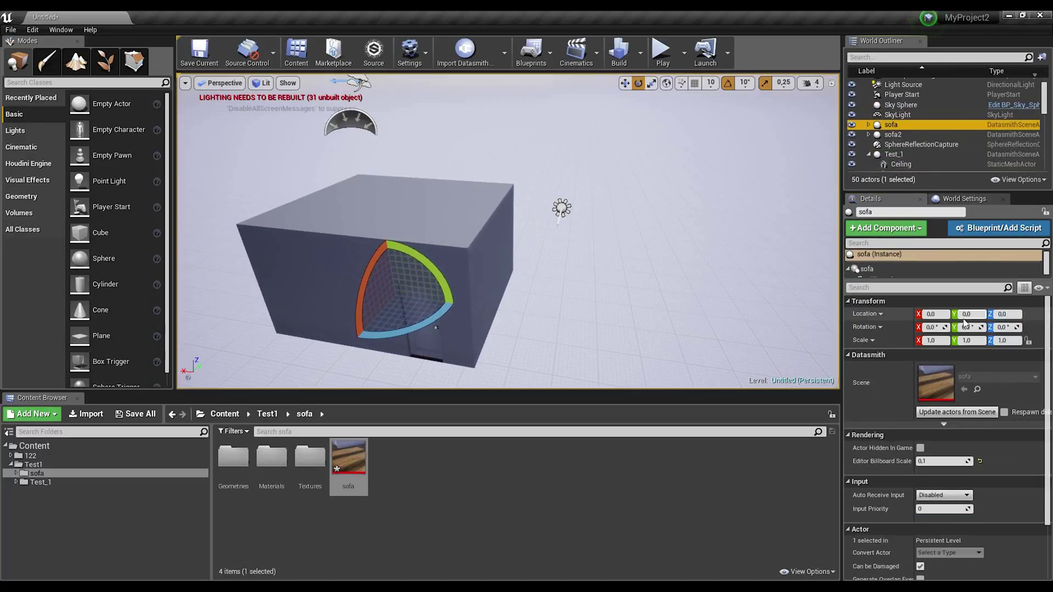
Rotate the Light Source about its vertical axis to about -103.5° so sunlight falls through the window onto the sofa.
mouse_move(585, 281)
right_down()
mouse_move(527, 277)
mouse_move(554, 296)
mouse_move(584, 281)
right_up()
key(w)
click(512, 169)
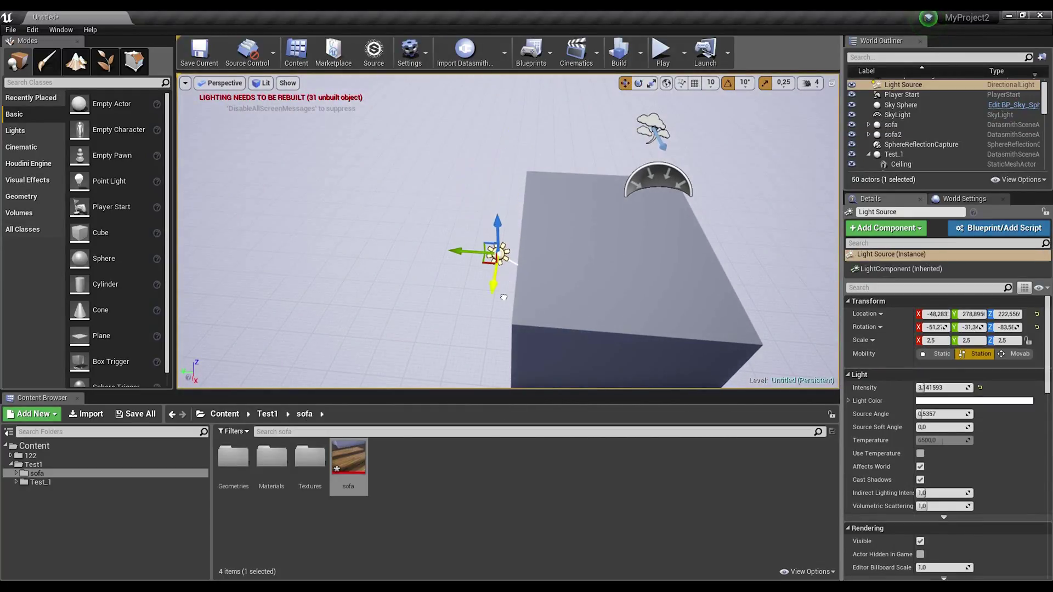
right_drag(582, 280, 583, 280)
right_drag(516, 259, 516, 258)
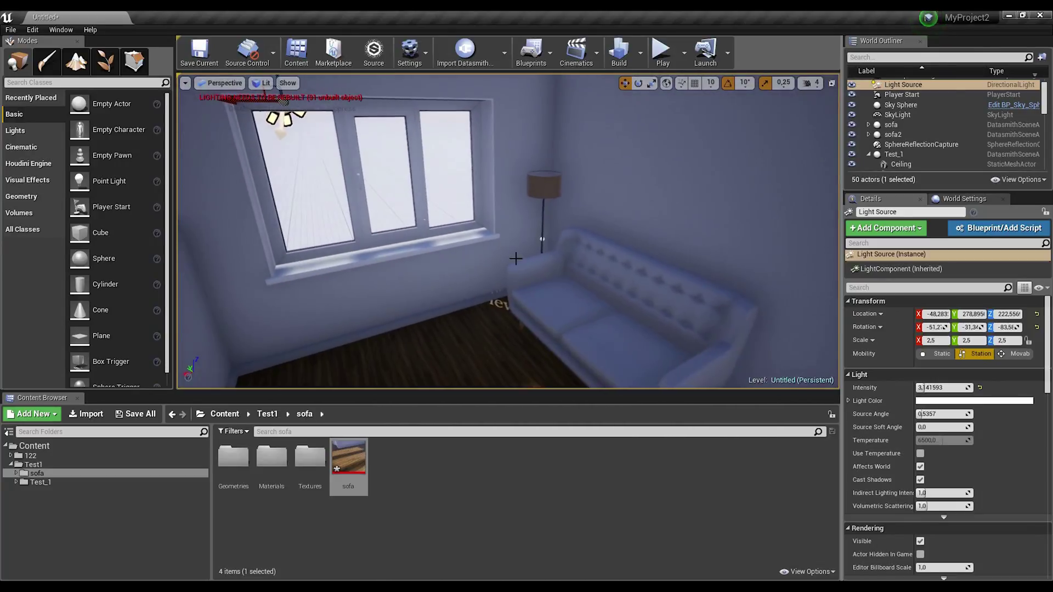
right_drag(362, 170, 362, 170)
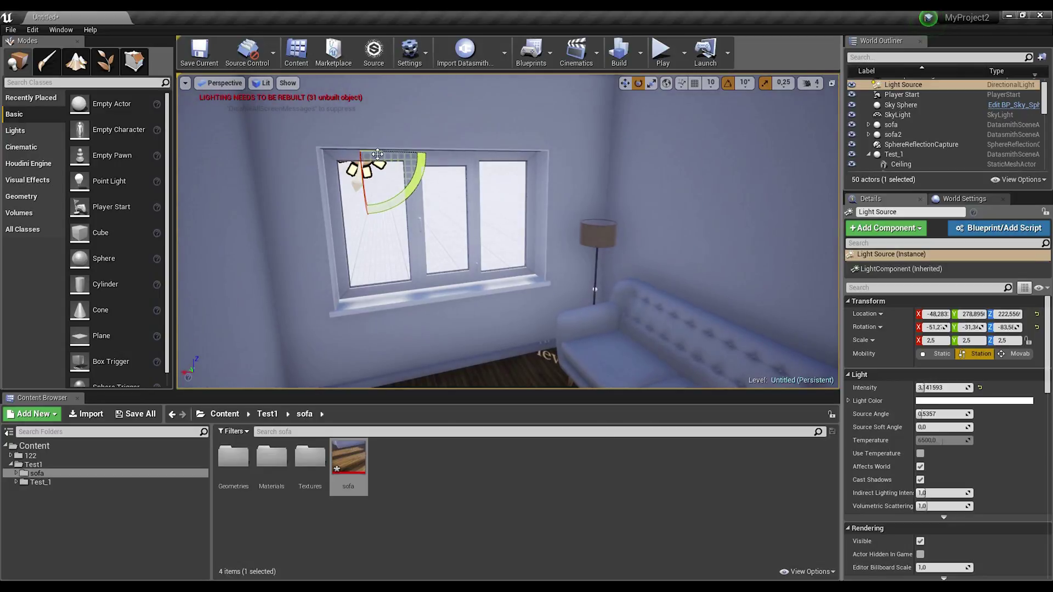
right_drag(413, 185, 508, 204)
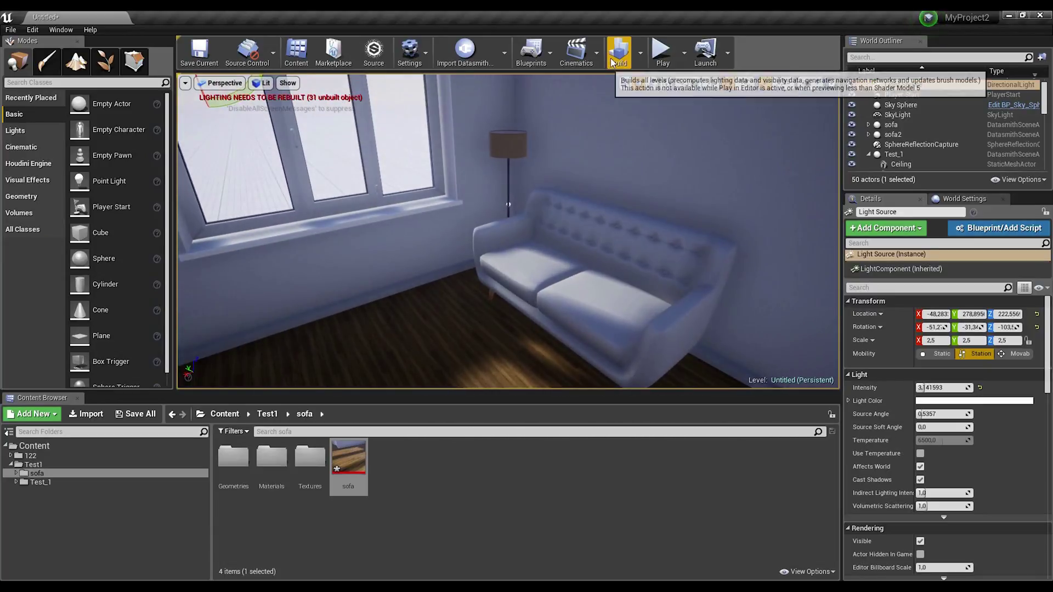
Set the lighting quality to Production and build the level.
click(640, 53)
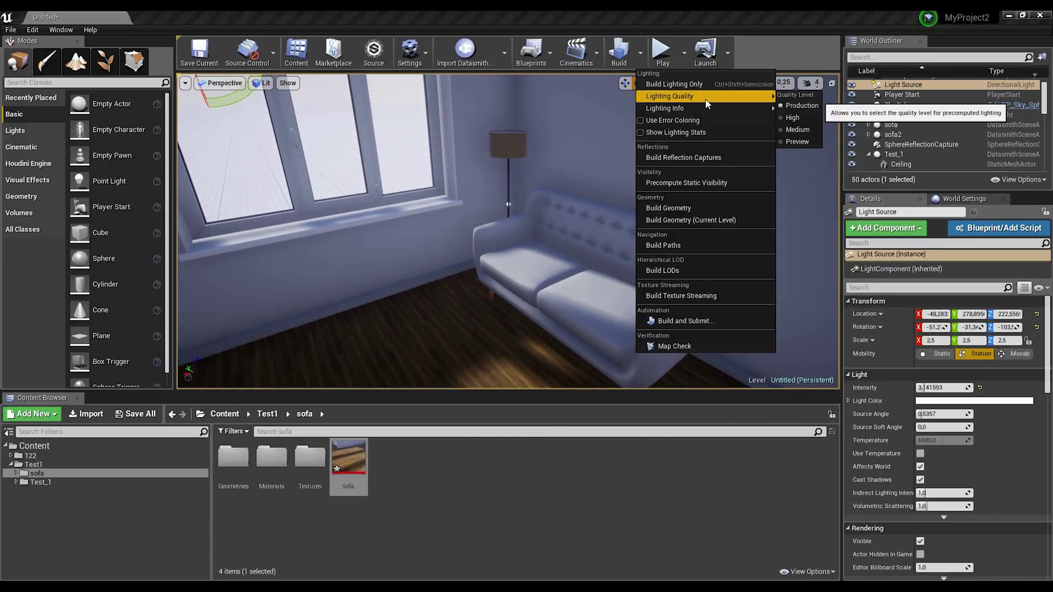
click(794, 106)
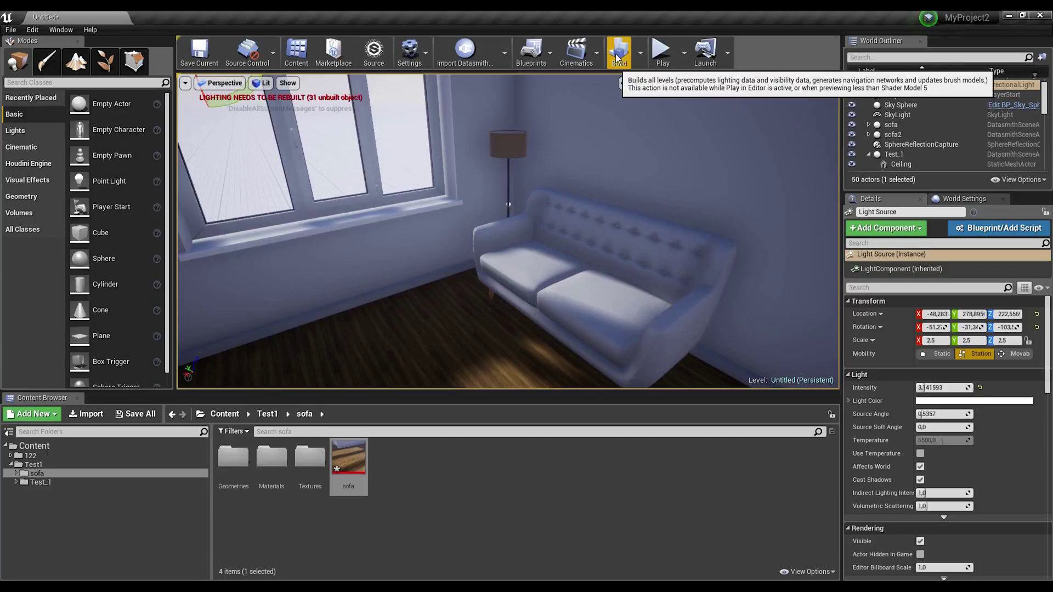
click(619, 57)
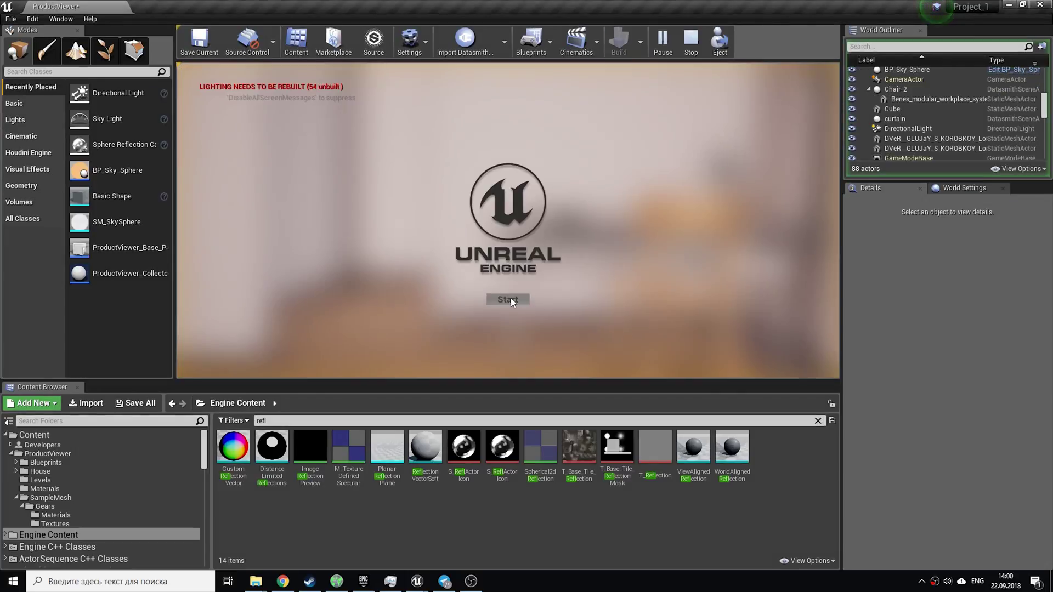
Start the ProductViewer walkthrough running in Project_1.
click(508, 300)
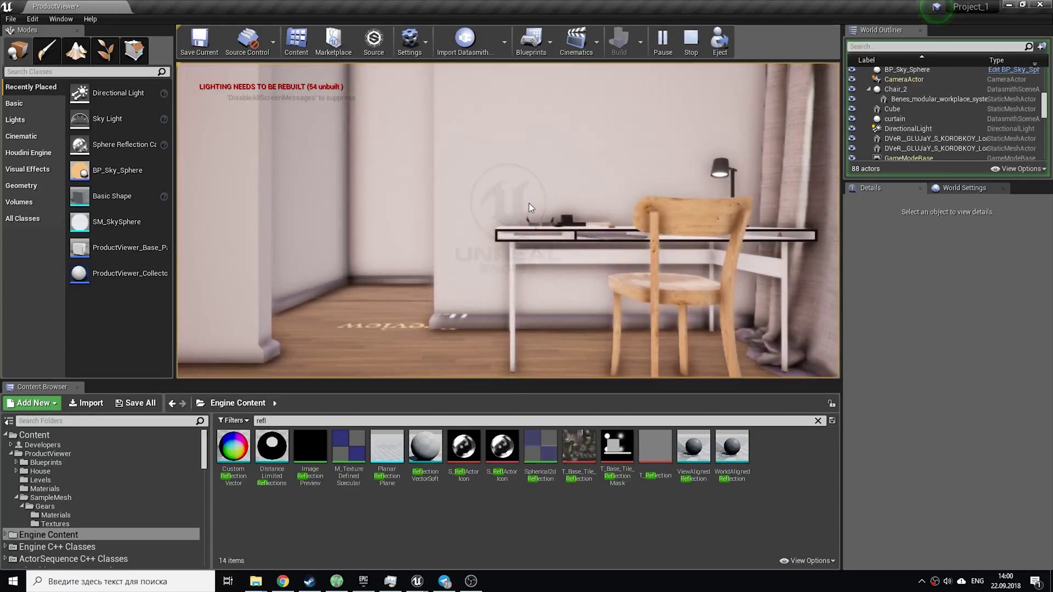